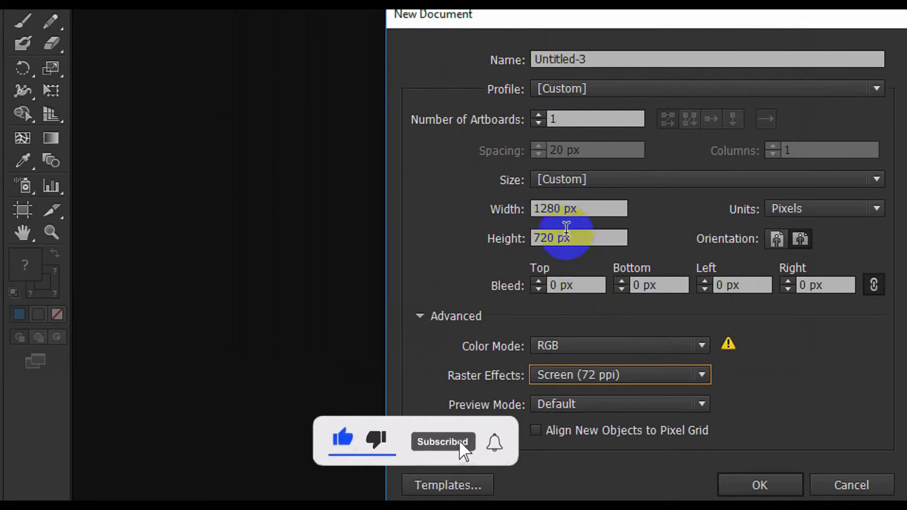
# - Create a 1280 × 720 px RGB document at 72 ppi with one artboard
pyautogui.click(760, 486)
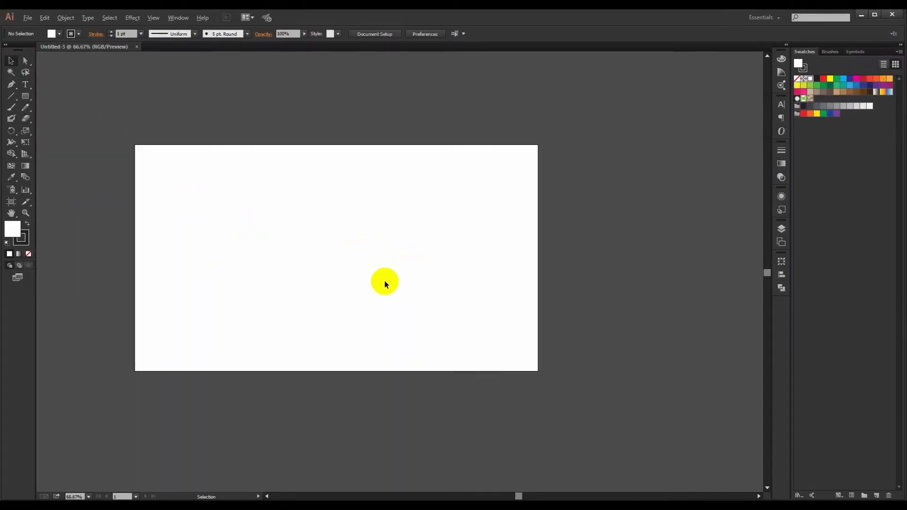
pyautogui.press('space')
pyautogui.moveTo(385, 283)
pyautogui.mouseDown()
pyautogui.moveTo(405, 278)
pyautogui.moveTo(376, 283)
pyautogui.moveTo(397, 282)
pyautogui.mouseUp()
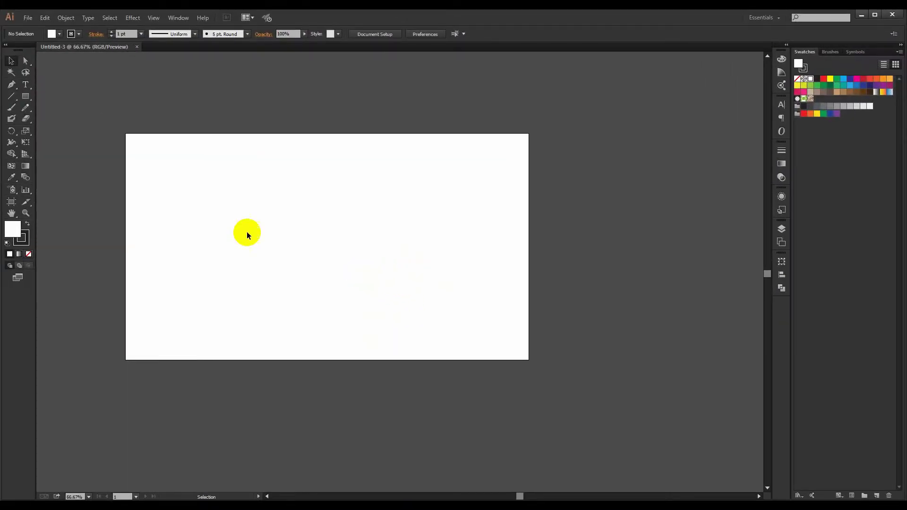
# - Create a rectangle 1280 px wide and 720 px high on the artboard
pyautogui.click(130, 139)
pyautogui.moveTo(446, 215); pyautogui.dragTo(395, 188)
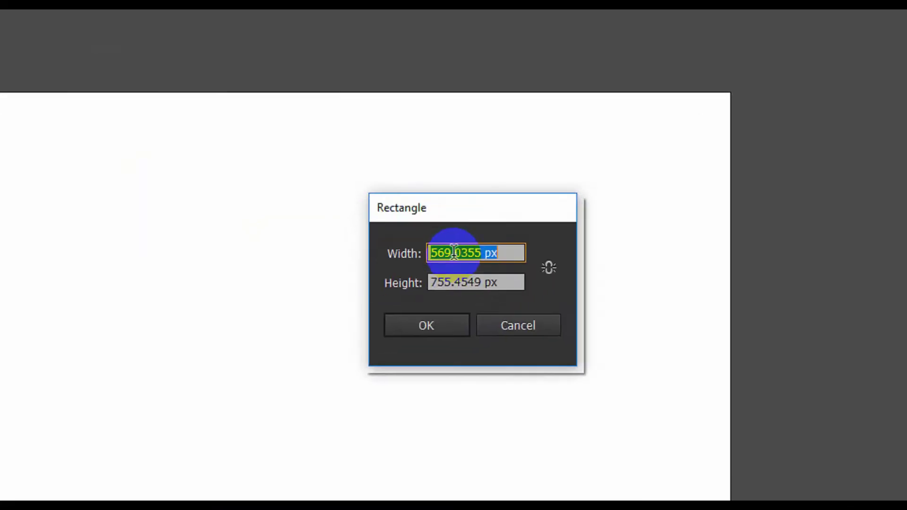
pyautogui.write('1280')
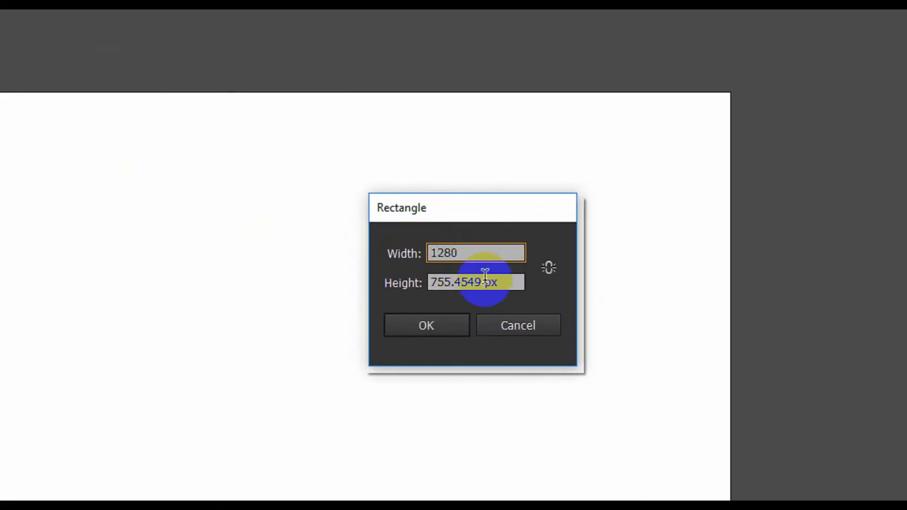
pyautogui.moveTo(516, 284); pyautogui.dragTo(416, 297)
pyautogui.write('720')
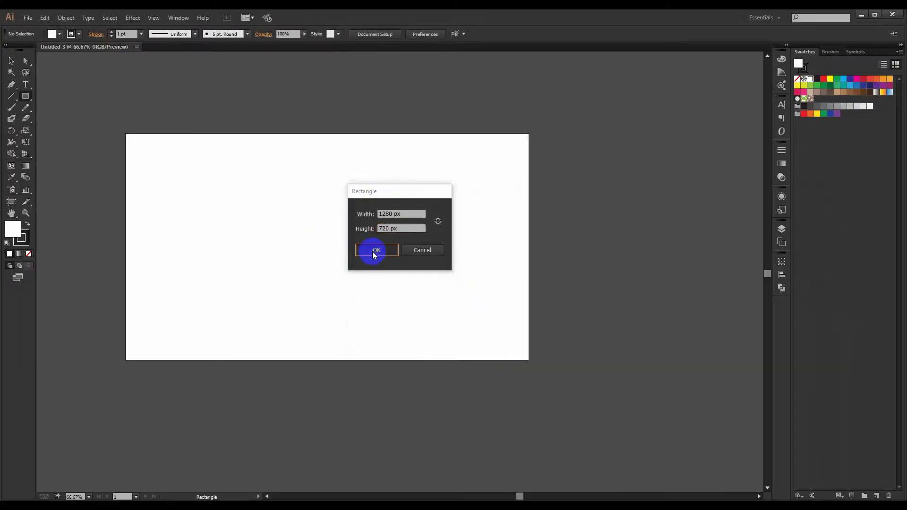
pyautogui.click(423, 330)
pyautogui.click(13, 62)
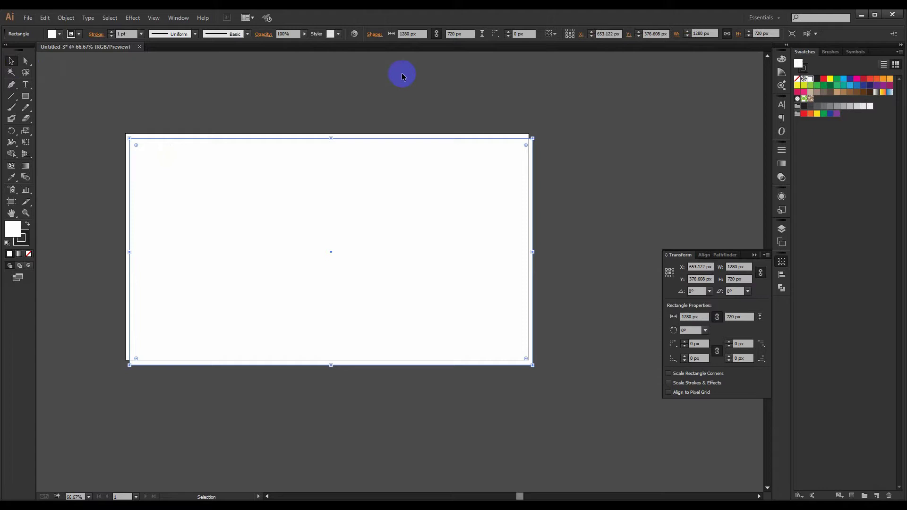
# - Centre the rectangle horizontally and vertically on the artboard
pyautogui.click(555, 35)
pyautogui.click(562, 65)
pyautogui.click(581, 34)
pyautogui.click(619, 34)
pyautogui.click(391, 99)
# - Start an Offset Path on the rectangle with the preview on and an offset of -60 px
pyautogui.click(211, 188)
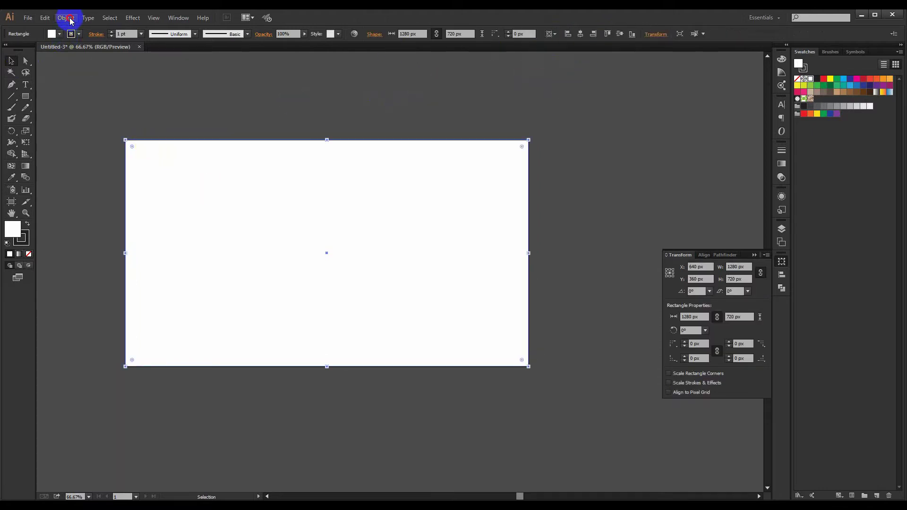
pyautogui.click(66, 18)
pyautogui.moveTo(77, 206)
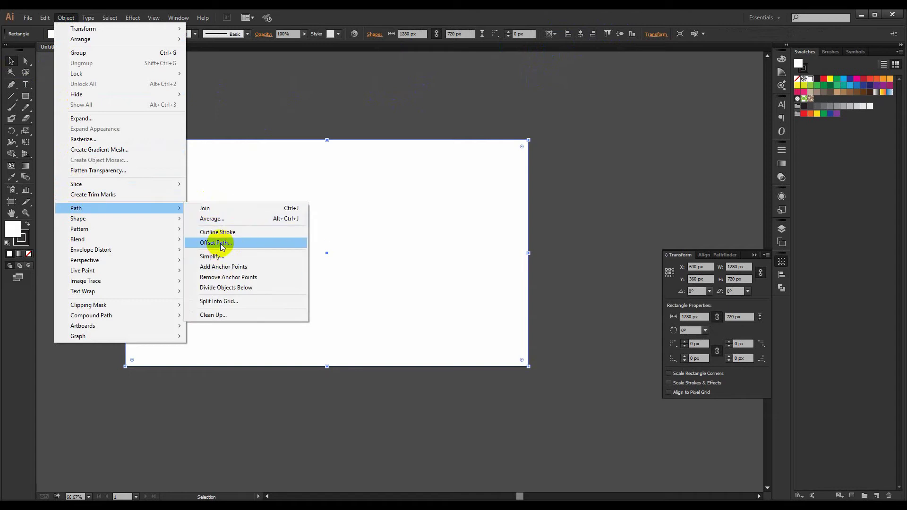
pyautogui.click(221, 244)
pyautogui.moveTo(462, 212); pyautogui.dragTo(504, 185)
pyautogui.click(497, 233)
pyautogui.write('3')
pyautogui.press('Down')
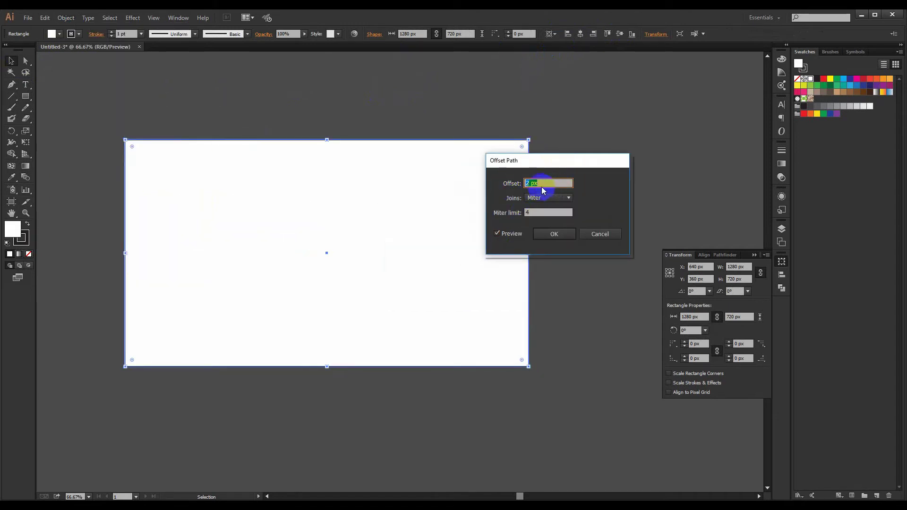
pyautogui.write('-60')
pyautogui.press('Tab')
pyautogui.click(497, 234)
pyautogui.click(497, 234)
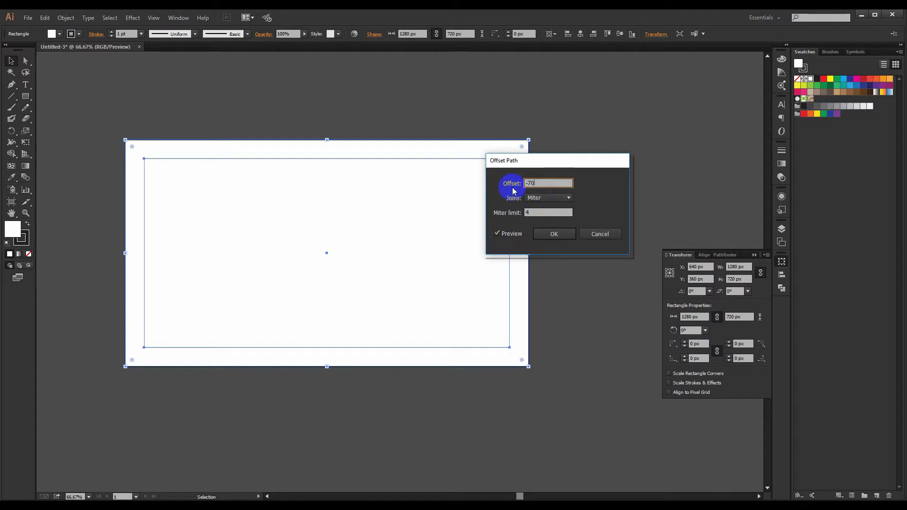
# - Set the offset to -70 px with Miter joins and apply it to the rectangle
pyautogui.write('-70')
pyautogui.click(504, 234)
pyautogui.click(504, 234)
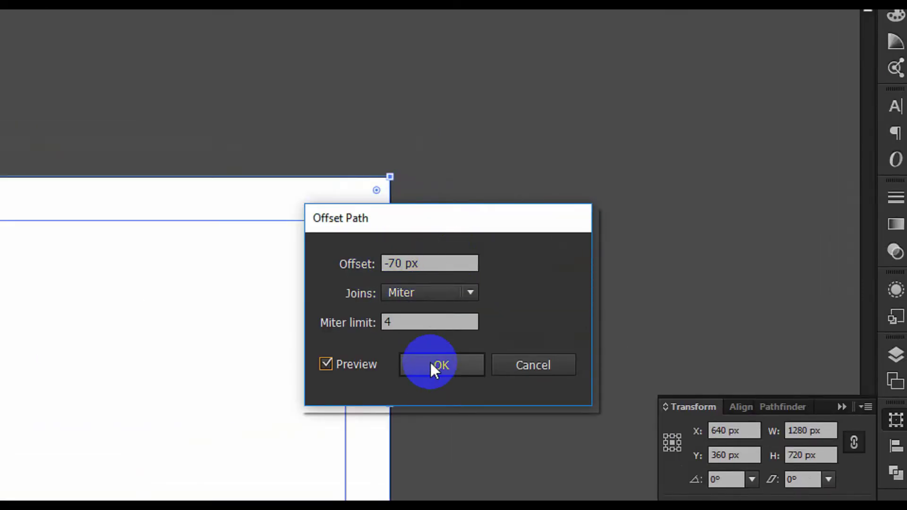
pyautogui.click(434, 366)
# - Convert the inset rectangle into guides
pyautogui.click(11, 60)
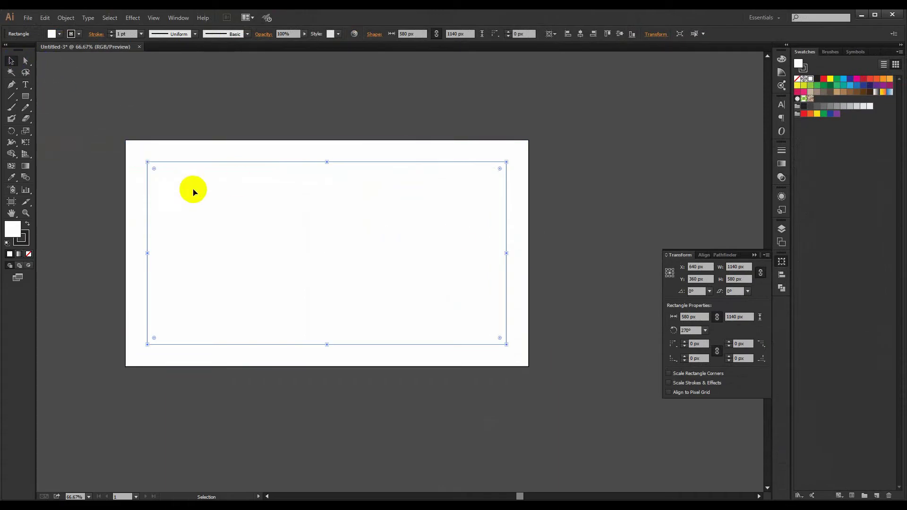
pyautogui.rightClick(203, 199)
pyautogui.click(236, 308)
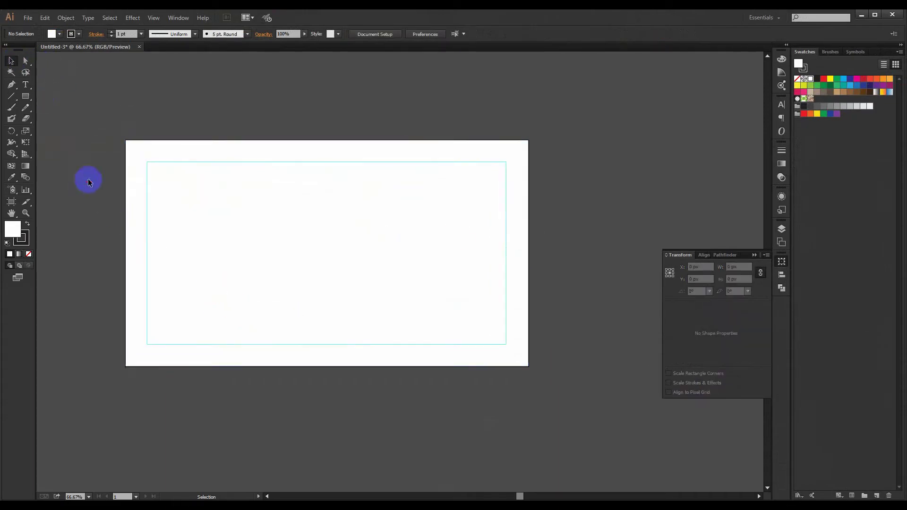
# - Lock the 1280 × 720 px background rectangle
pyautogui.rightClick(244, 172)
pyautogui.click(197, 121)
pyautogui.click(65, 17)
pyautogui.moveTo(95, 76)
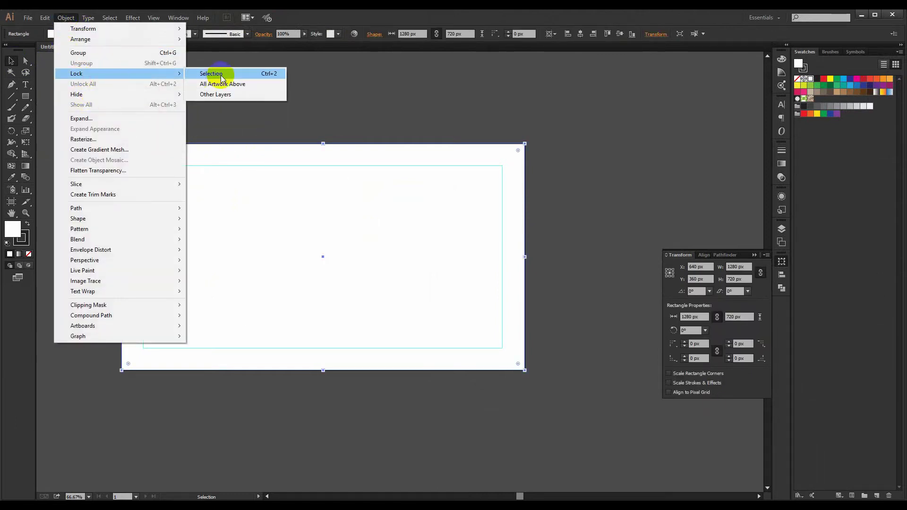
pyautogui.click(201, 75)
# - Draw a circle about 1486 px in diameter over the left part of the artboard, extending well beyond its edges
pyautogui.scroll(-1, 316, 138)
pyautogui.moveTo(315, 138)
pyautogui.mouseDown()
pyautogui.moveTo(320, 146)
pyautogui.moveTo(295, 145)
pyautogui.moveTo(322, 153)
pyautogui.mouseUp()
pyautogui.moveTo(25, 96); pyautogui.dragTo(76, 118)
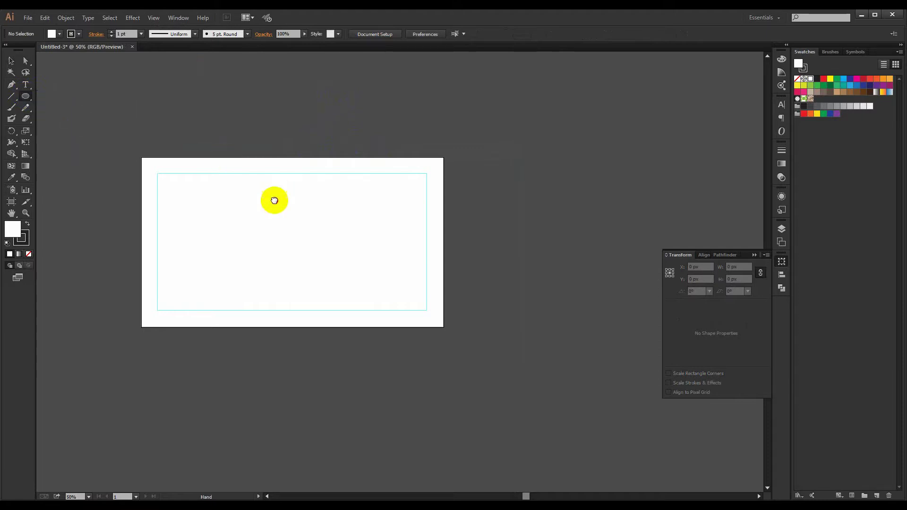
pyautogui.moveTo(275, 200); pyautogui.dragTo(318, 194)
pyautogui.moveTo(502, 227)
pyautogui.mouseDown()
pyautogui.moveTo(470, 228)
pyautogui.moveTo(496, 221)
pyautogui.moveTo(505, 230)
pyautogui.mouseUp()
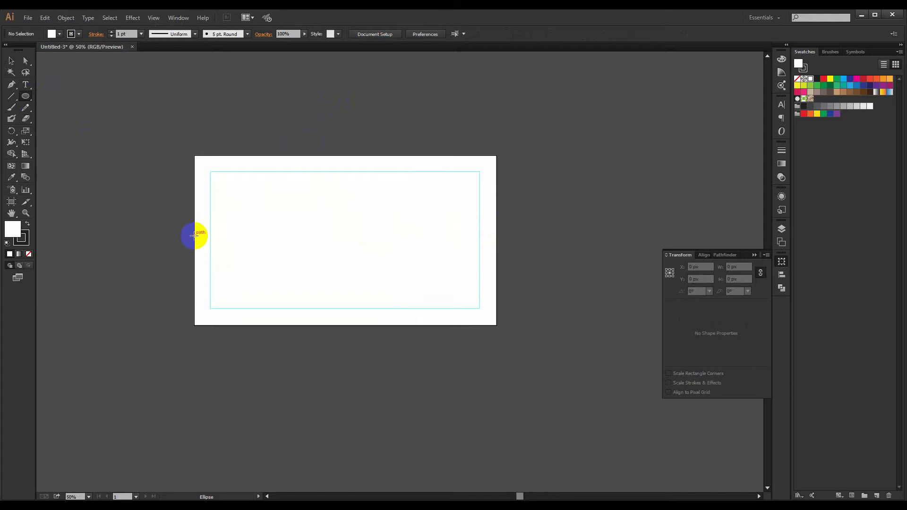
pyautogui.moveTo(196, 232)
pyautogui.mouseDown()
pyautogui.moveTo(371, 298)
pyautogui.moveTo(341, 293)
pyautogui.moveTo(355, 300)
pyautogui.mouseUp()
pyautogui.click(11, 61)
pyautogui.click(465, 118)
pyautogui.moveTo(471, 118)
pyautogui.mouseDown()
pyautogui.moveTo(439, 124)
pyautogui.moveTo(472, 120)
pyautogui.mouseUp()
# - Remove the circle's stroke and fill it with light grey F1F2F2
pyautogui.click(212, 148)
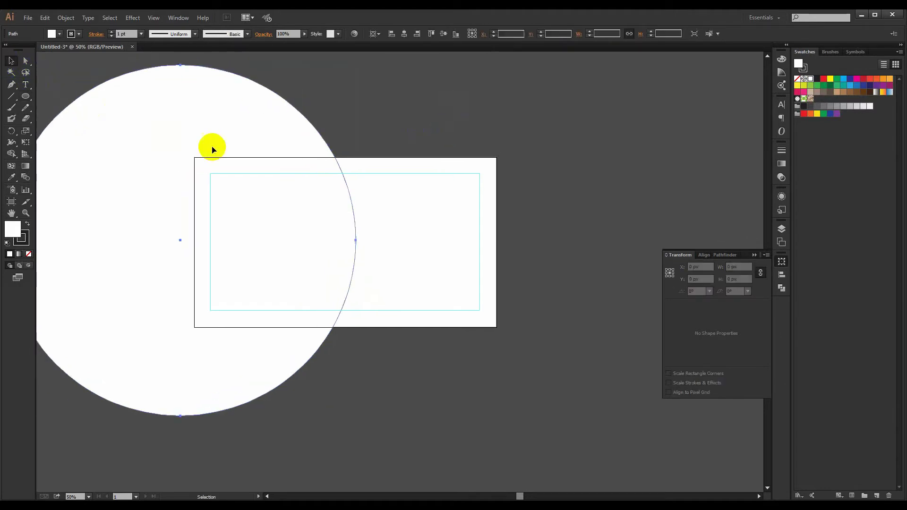
pyautogui.click(27, 244)
pyautogui.click(29, 254)
pyautogui.click(870, 106)
pyautogui.click(606, 236)
pyautogui.moveTo(606, 235); pyautogui.dragTo(594, 235)
# - Duplicate the circle to the right so that the copy overlaps the original and ends inside the artboard's right edge
pyautogui.moveTo(325, 271); pyautogui.dragTo(417, 260)
pyautogui.click(347, 334)
pyautogui.click(364, 375)
pyautogui.click(529, 249)
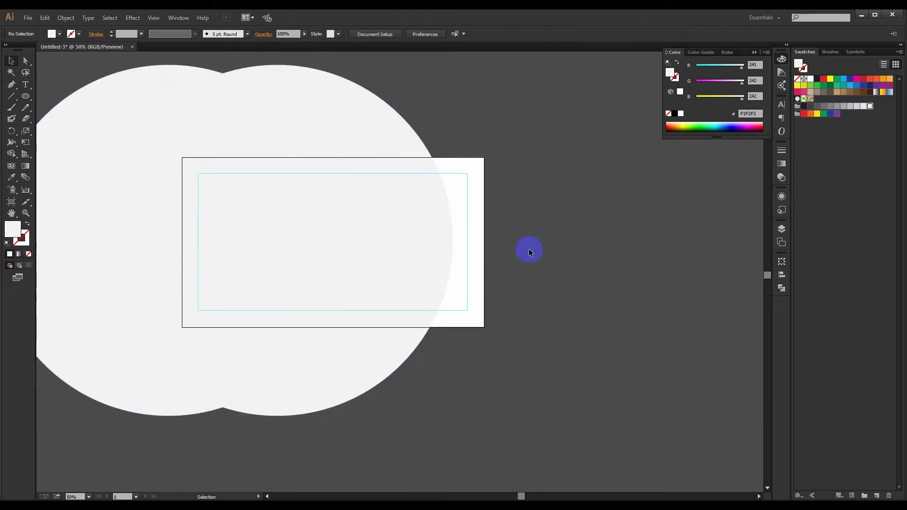
pyautogui.moveTo(542, 251)
pyautogui.mouseDown()
pyautogui.moveTo(533, 253)
pyautogui.moveTo(530, 240)
pyautogui.mouseUp()
# - Fill the copied circle with the darker grey E6E7E8
pyautogui.click(350, 260)
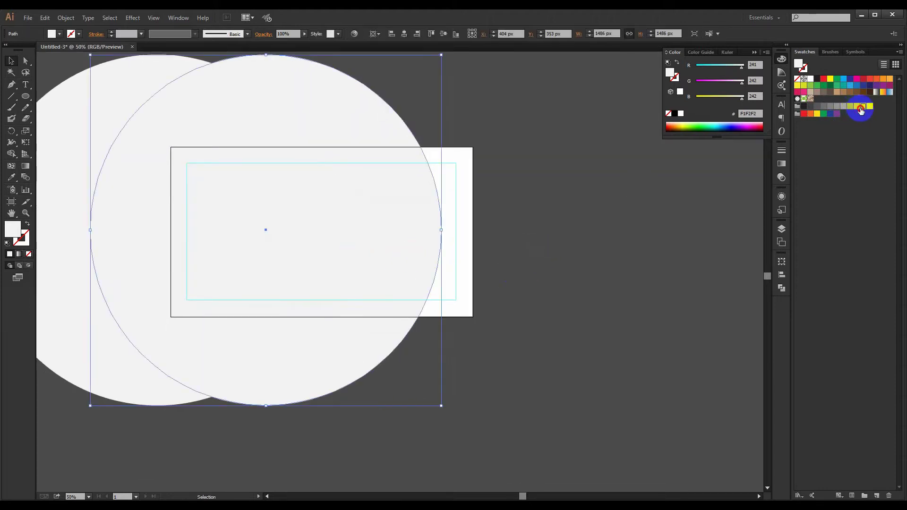
pyautogui.click(862, 107)
pyautogui.click(573, 214)
# - Unlock all objects and trim away the parts of both circles outside the artboard with the Shape Builder
pyautogui.click(73, 18)
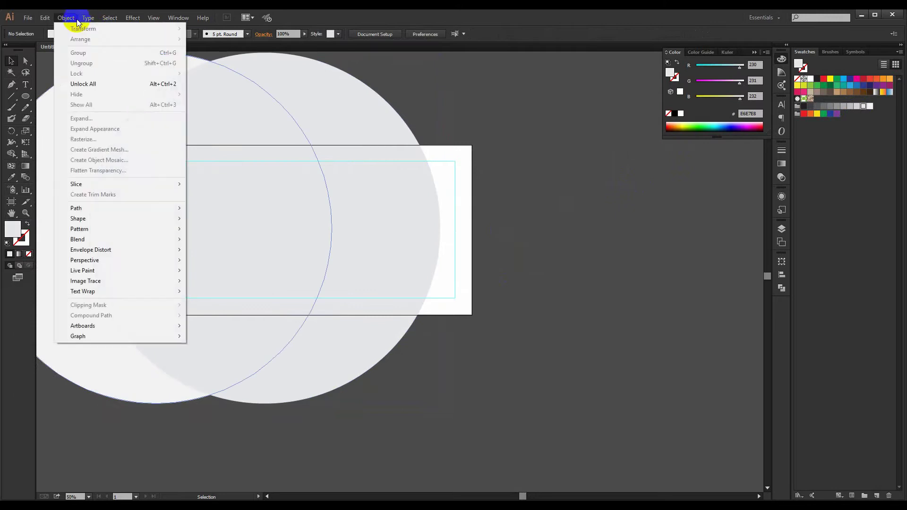
pyautogui.click(83, 84)
pyautogui.moveTo(569, 141); pyautogui.dragTo(132, 288)
pyautogui.click(12, 154)
pyautogui.keyDown('alt'); pyautogui.click(108, 176); pyautogui.keyUp('alt')
pyautogui.moveTo(142, 126); pyautogui.dragTo(393, 106)
pyautogui.moveTo(170, 105); pyautogui.dragTo(108, 134)
pyautogui.moveTo(213, 364); pyautogui.dragTo(317, 371)
pyautogui.click(9, 61)
pyautogui.click(296, 114)
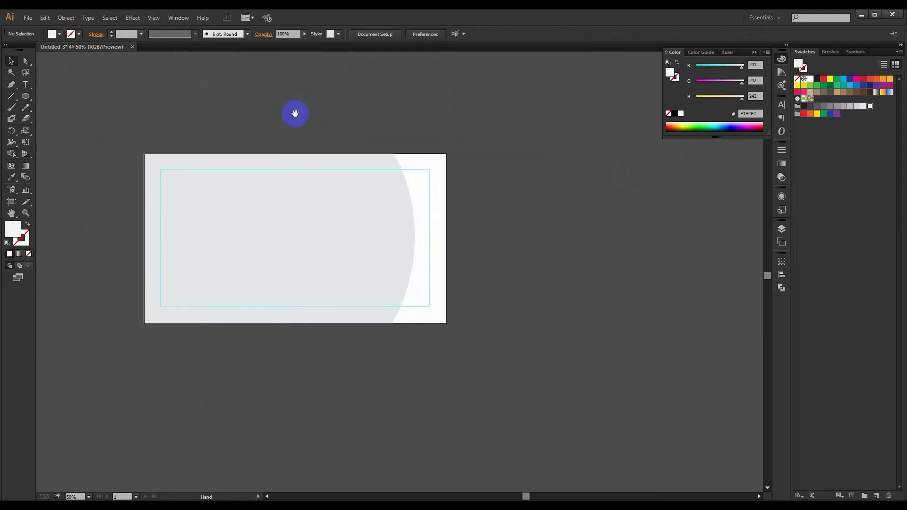
# - Try to remove the overlapping left region with the Shape Builder
pyautogui.moveTo(386, 121); pyautogui.dragTo(151, 207)
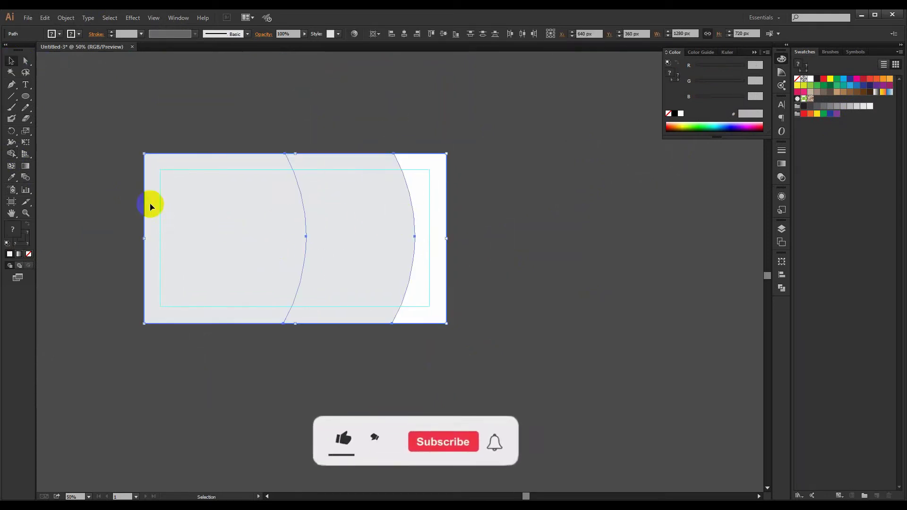
pyautogui.click(12, 154)
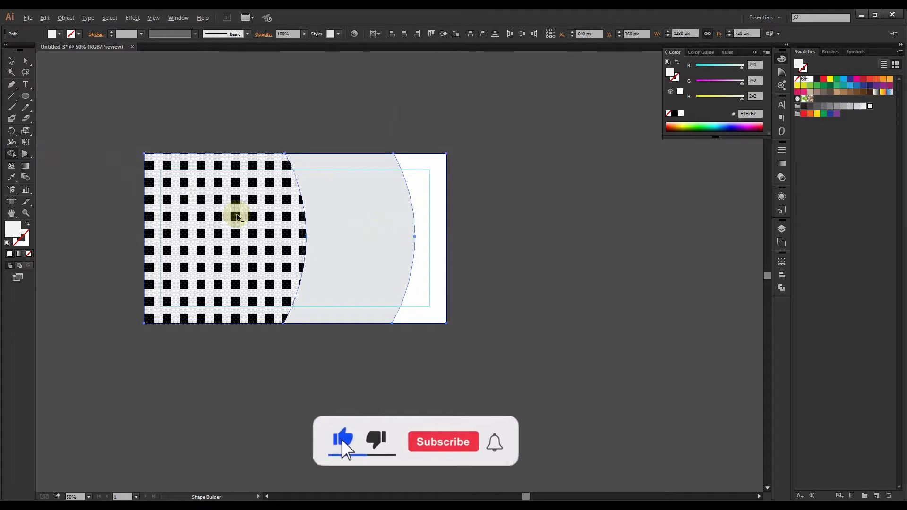
pyautogui.keyDown('alt'); pyautogui.click(237, 218); pyautogui.keyUp('alt')
pyautogui.click(14, 61)
pyautogui.click(303, 110)
pyautogui.press('space')
pyautogui.moveTo(460, 122); pyautogui.dragTo(514, 165)
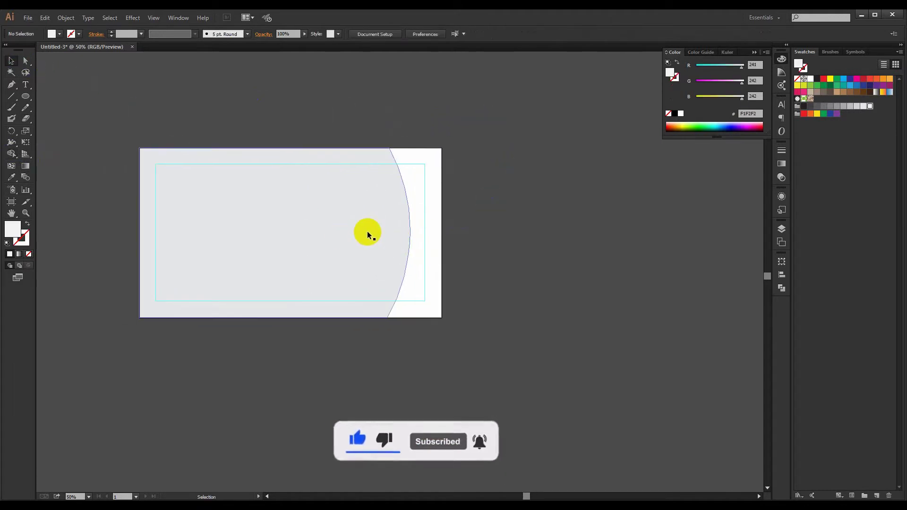
# - Split the crescent at the artboard's right edge from the background rectangle along the grey curve with the Shape Builder
pyautogui.click(414, 250)
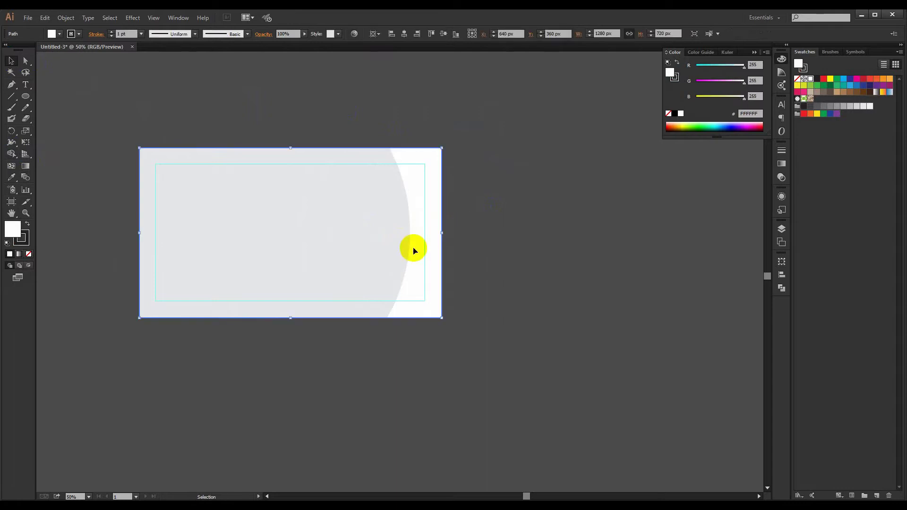
pyautogui.press('a')
pyautogui.hotkey('ctrl', '2')
pyautogui.click(477, 271)
pyautogui.moveTo(477, 271); pyautogui.dragTo(393, 259)
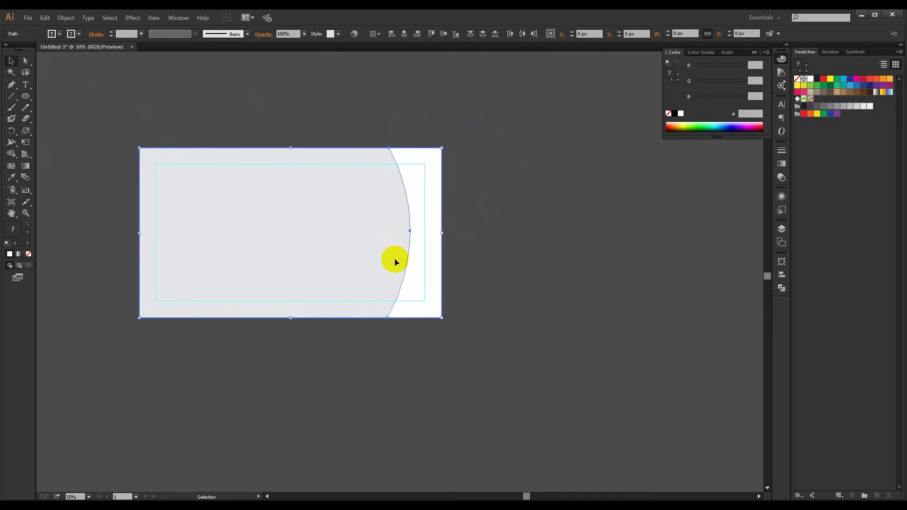
pyautogui.click(11, 154)
pyautogui.moveTo(422, 176); pyautogui.dragTo(427, 261)
pyautogui.click(14, 58)
pyautogui.click(81, 94)
# - Move the darker grey E6E7E8 shape off the artboard and remove it
pyautogui.moveTo(323, 211); pyautogui.dragTo(327, 357)
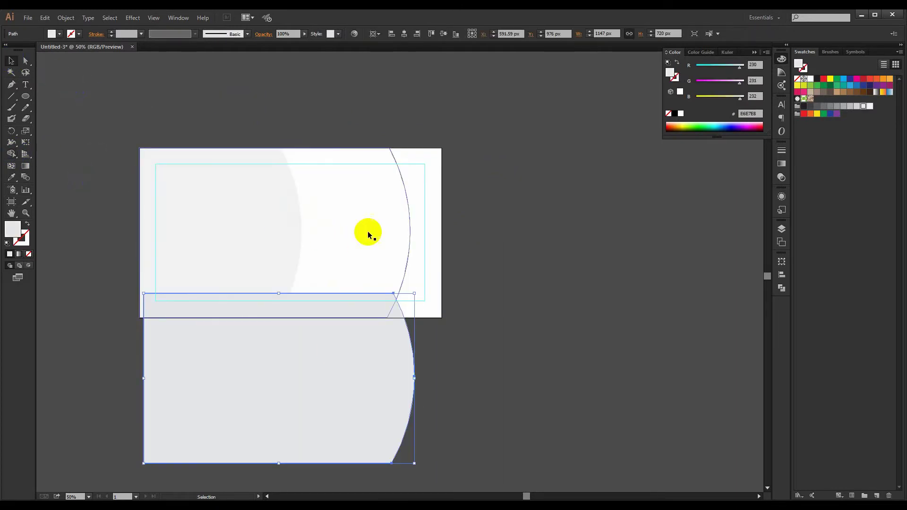
pyautogui.click(510, 277)
pyautogui.moveTo(389, 367); pyautogui.dragTo(554, 353)
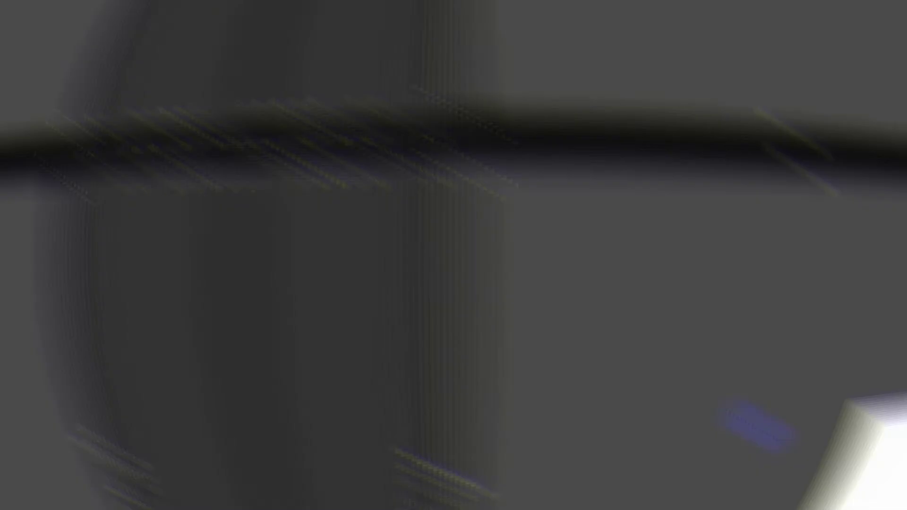
# - Remove the stroke from the white curved shape in the middle of the artboard
pyautogui.click(412, 233)
pyautogui.click(24, 239)
pyautogui.click(30, 253)
pyautogui.click(14, 229)
pyautogui.click(69, 219)
pyautogui.click(438, 222)
pyautogui.click(620, 250)
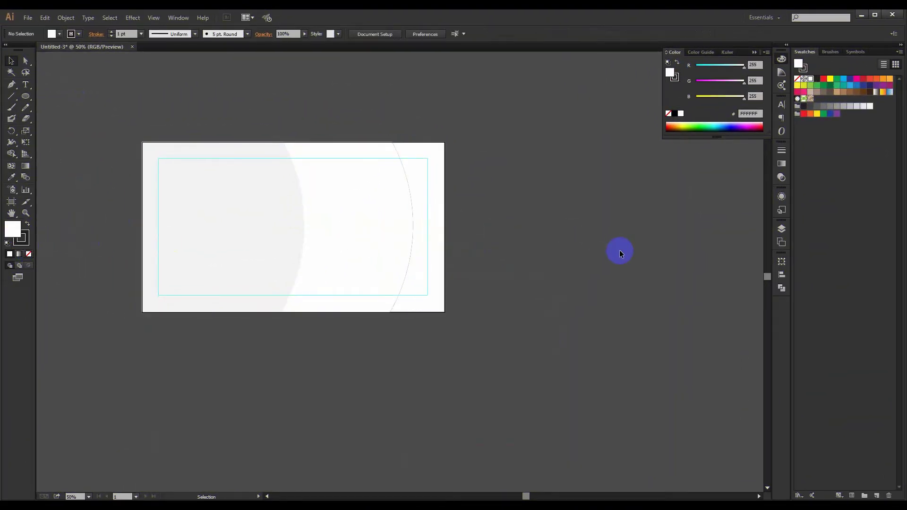
# - Show the hidden 1280 × 720 px background rectangle and send it to the back
pyautogui.moveTo(595, 266); pyautogui.dragTo(594, 268)
pyautogui.hotkey('ctrl', 'alt', '3')
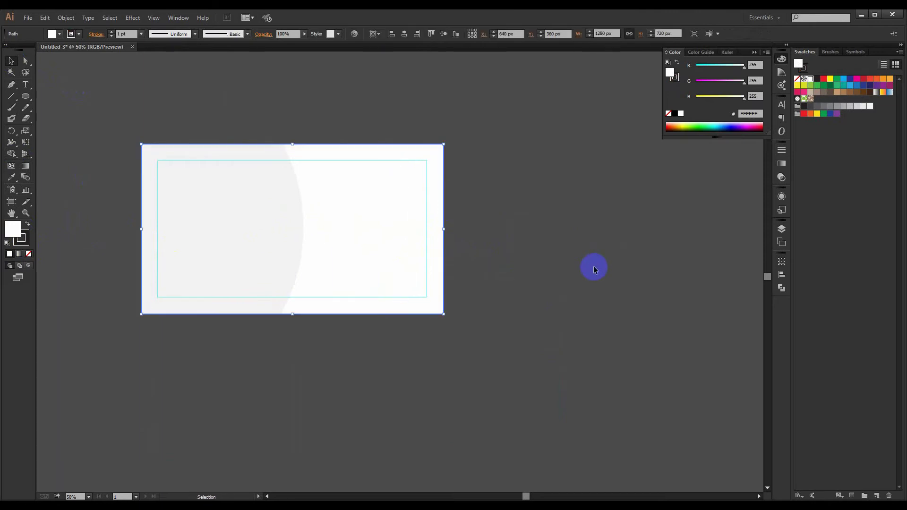
pyautogui.hotkey('ctrl', 'shift', '[')
pyautogui.click(557, 295)
pyautogui.moveTo(557, 294); pyautogui.dragTo(558, 296)
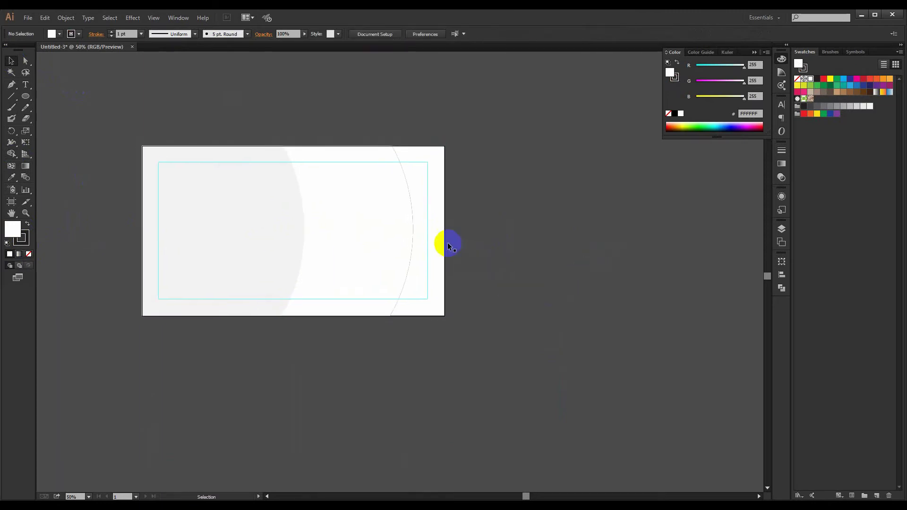
# - Fill the crescent at the artboard's right edge with grey D1D3D4
pyautogui.click(447, 245)
pyautogui.click(857, 107)
pyautogui.click(578, 187)
pyautogui.moveTo(576, 187); pyautogui.dragTo(610, 187)
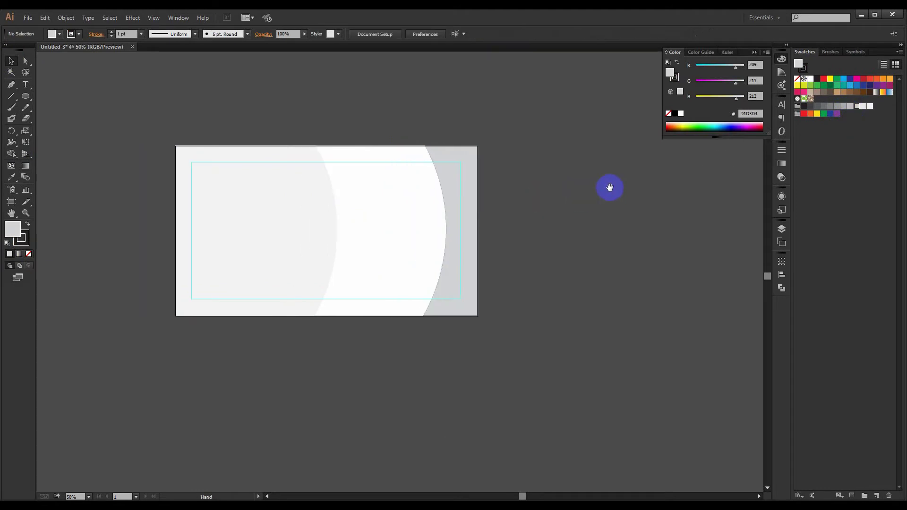
# - Select the curved sections one at a time to check that they are separate shapes
pyautogui.click(293, 193)
pyautogui.click(263, 119)
pyautogui.moveTo(263, 115); pyautogui.dragTo(239, 121)
pyautogui.click(246, 195)
pyautogui.keyDown('shift'); pyautogui.click(440, 201); pyautogui.keyUp('shift')
pyautogui.click(565, 192)
pyautogui.click(360, 212)
pyautogui.click(533, 194)
pyautogui.moveTo(533, 194); pyautogui.dragTo(532, 197)
# - Test-move the curved sections away from their places and undo each move
pyautogui.click(393, 223)
pyautogui.moveTo(370, 224); pyautogui.dragTo(475, 222)
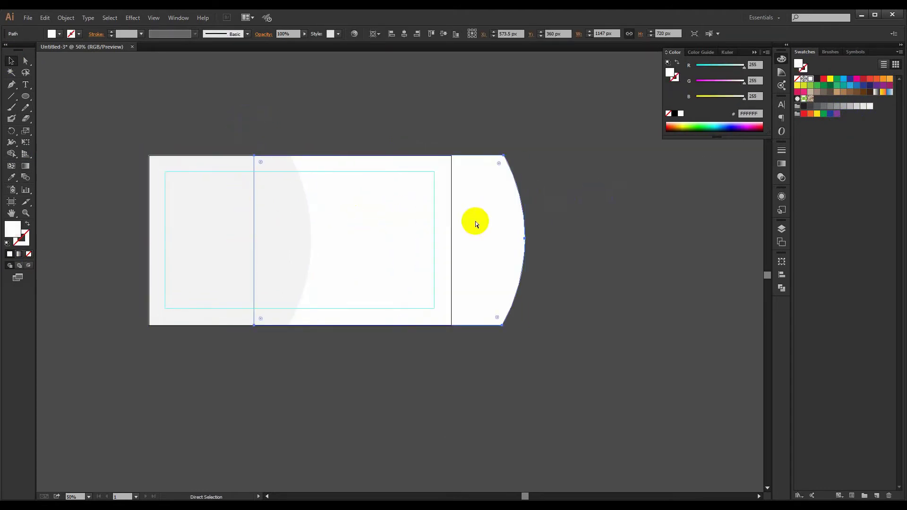
pyautogui.hotkey('ctrl', 'z')
pyautogui.click(538, 226)
pyautogui.moveTo(539, 227); pyautogui.dragTo(510, 238)
pyautogui.click(358, 227)
pyautogui.moveTo(358, 227); pyautogui.dragTo(415, 292)
pyautogui.hotkey('ctrl', 'z')
pyautogui.click(508, 267)
pyautogui.moveTo(324, 223); pyautogui.dragTo(346, 314)
pyautogui.moveTo(326, 181); pyautogui.dragTo(413, 145)
pyautogui.hotkey('ctrl', 'z')
pyautogui.click(380, 351)
pyautogui.hotkey('ctrl', 'z')
pyautogui.moveTo(355, 190); pyautogui.dragTo(355, 259)
pyautogui.hotkey('ctrl', 'z')
# - Remove the stroke from the grey crescent at the artboard's right edge
pyautogui.click(426, 236)
pyautogui.click(25, 242)
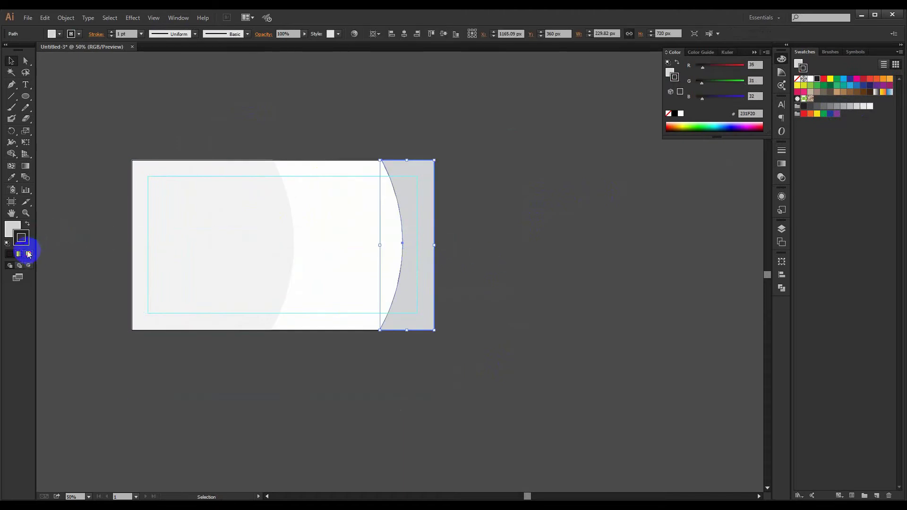
pyautogui.click(29, 253)
pyautogui.click(16, 232)
pyautogui.click(94, 154)
pyautogui.moveTo(163, 128); pyautogui.dragTo(185, 123)
# - Fill the left section and the right crescent with an orange swatch, keeping the middle section white
pyautogui.scroll(-2, 184, 124)
pyautogui.scroll(2, 185, 124)
pyautogui.moveTo(264, 106); pyautogui.dragTo(270, 126)
pyautogui.click(303, 218)
pyautogui.hotkey('ctrl', 'a')
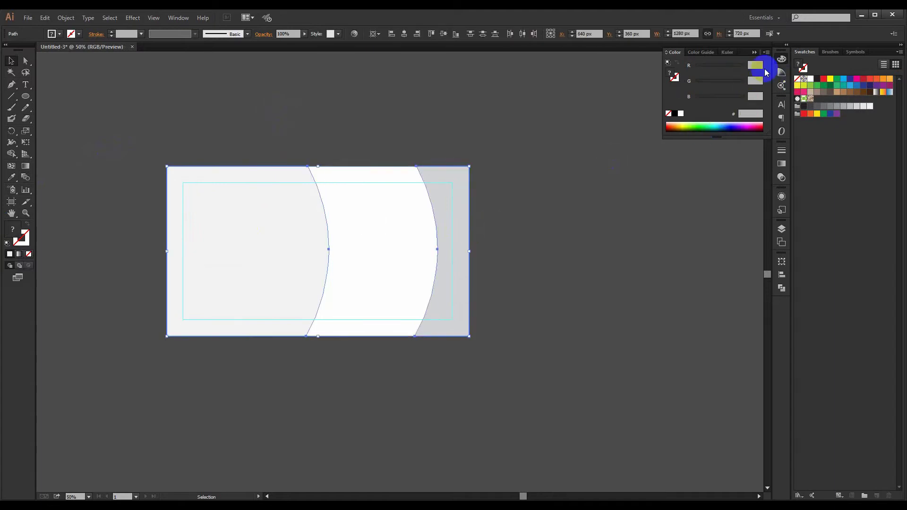
pyautogui.click(883, 79)
pyautogui.scroll(-1, 479, 98)
pyautogui.click(268, 231)
pyautogui.keyDown('shift'); pyautogui.click(453, 228); pyautogui.keyUp('shift')
# - Adjust the fill of both orange sections to RGB 255, 150, 0
pyautogui.click(728, 84)
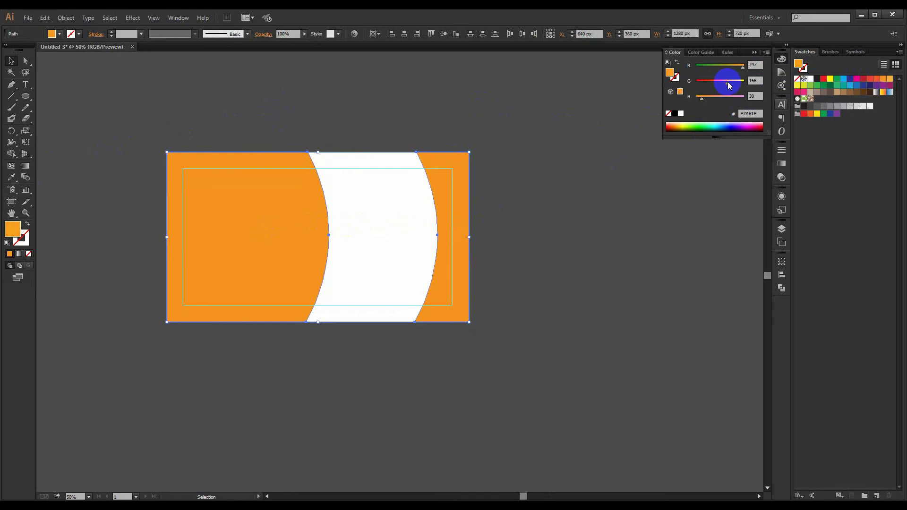
pyautogui.moveTo(727, 85); pyautogui.dragTo(726, 84)
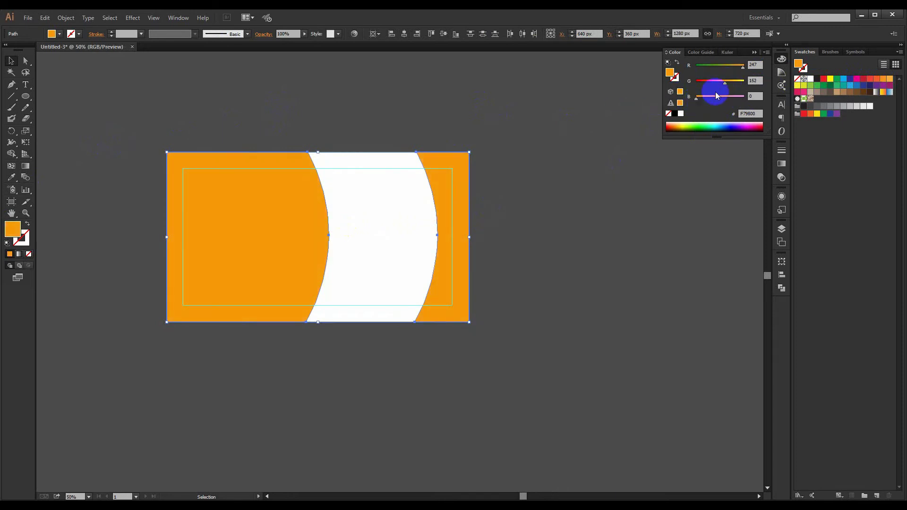
pyautogui.moveTo(728, 85); pyautogui.dragTo(730, 87)
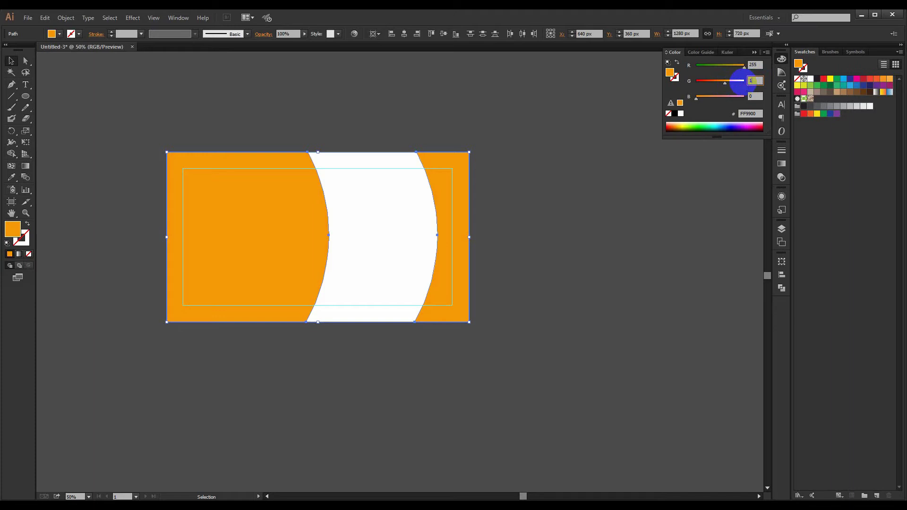
pyautogui.click(525, 243)
pyautogui.moveTo(504, 224); pyautogui.dragTo(487, 236)
pyautogui.click(396, 241)
# - Place the image file 7 from the Desktop, embed it, and position it over the right part of the artboard
pyautogui.click(28, 17)
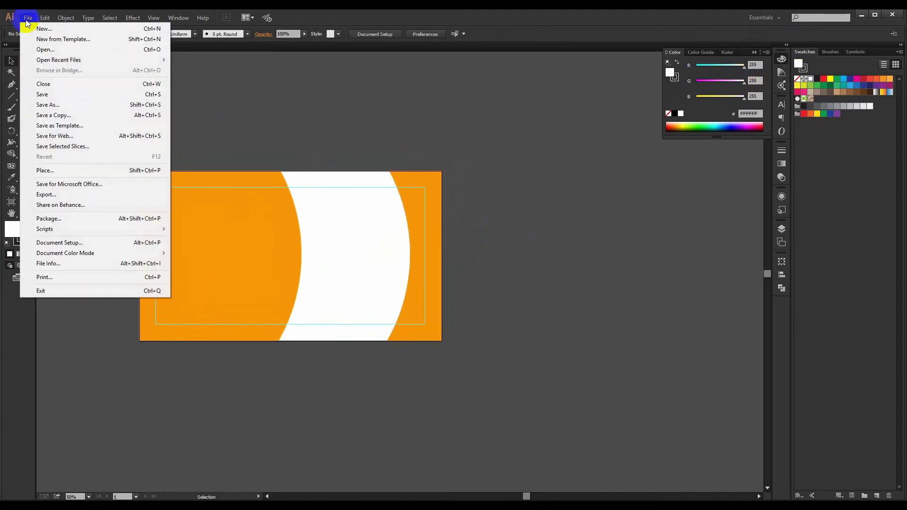
pyautogui.click(44, 170)
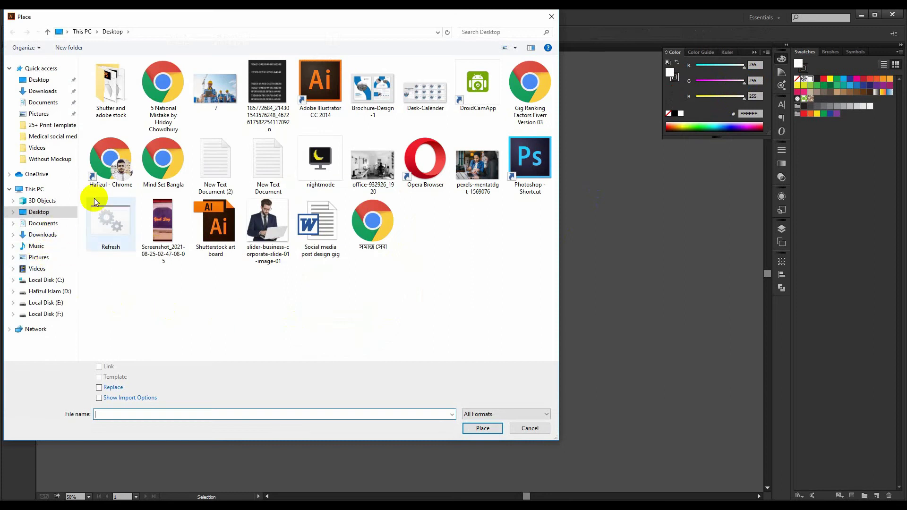
pyautogui.doubleClick(215, 87)
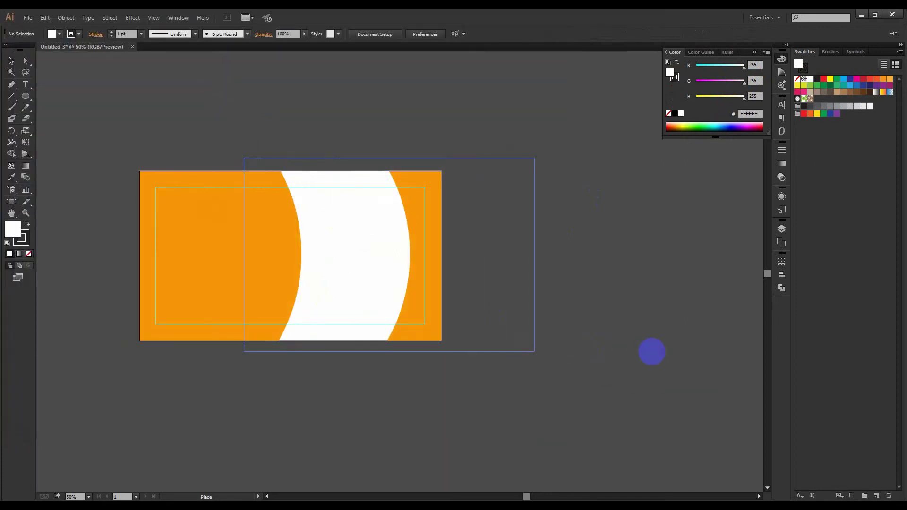
pyautogui.moveTo(653, 353); pyautogui.dragTo(653, 353)
pyautogui.click(127, 35)
pyautogui.click(190, 118)
pyautogui.moveTo(190, 118); pyautogui.dragTo(203, 102)
pyautogui.moveTo(449, 256); pyautogui.dragTo(443, 266)
# - Send the photo behind the shapes and clip it to the white background section
pyautogui.hotkey('ctrl', 'shift', '[')
pyautogui.keyDown('shift'); pyautogui.click(377, 253); pyautogui.keyUp('shift')
pyautogui.rightClick(377, 254)
pyautogui.click(406, 308)
# - Enlarge the photo on both sides inside its clipping mask
pyautogui.doubleClick(364, 241)
pyautogui.moveTo(376, 241); pyautogui.dragTo(379, 226)
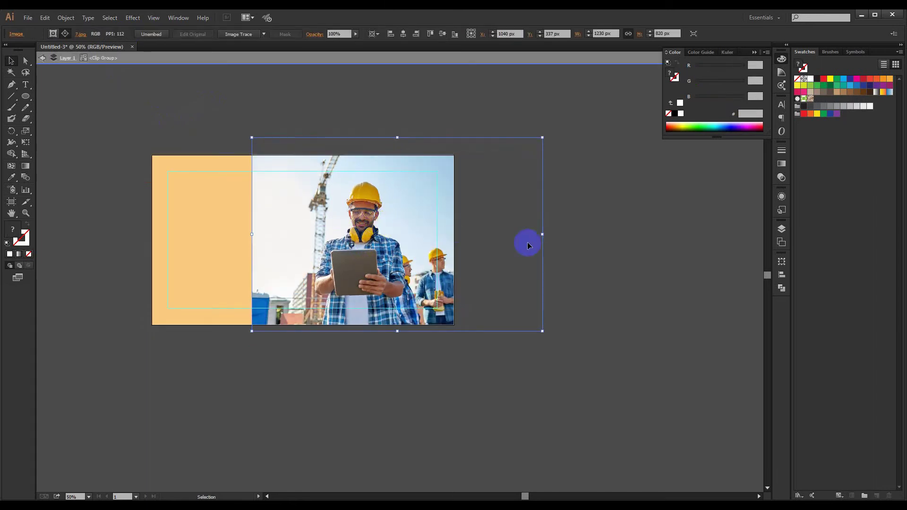
pyautogui.moveTo(545, 235); pyautogui.dragTo(572, 235)
pyautogui.moveTo(254, 235); pyautogui.dragTo(233, 237)
pyautogui.doubleClick(587, 249)
pyautogui.moveTo(536, 237); pyautogui.dragTo(527, 259)
# - Enlarge the masked photo a little more and shift it so the worker stands between the two curved edges
pyautogui.doubleClick(373, 247)
pyautogui.moveTo(352, 250); pyautogui.dragTo(358, 247)
pyautogui.moveTo(570, 246); pyautogui.dragTo(578, 250)
pyautogui.moveTo(227, 249); pyautogui.dragTo(218, 249)
pyautogui.moveTo(326, 271); pyautogui.dragTo(326, 275)
pyautogui.doubleClick(630, 276)
pyautogui.moveTo(562, 274); pyautogui.dragTo(543, 269)
# - Change the blending mode of the right orange crescent so the photo shows through it
pyautogui.click(415, 259)
pyautogui.click(264, 34)
pyautogui.click(191, 50)
pyautogui.click(182, 85)
pyautogui.click(343, 85)
pyautogui.press('space')
pyautogui.moveTo(342, 85); pyautogui.dragTo(398, 87)
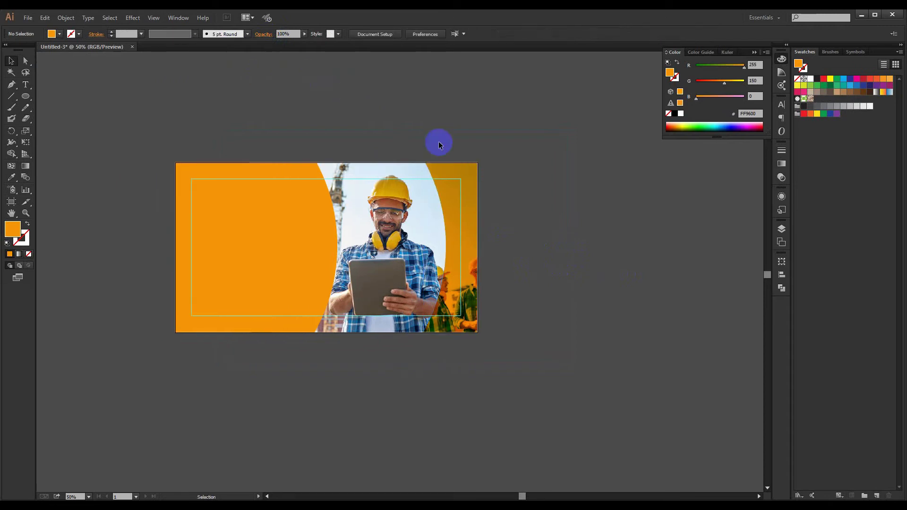
# - Lower the opacity of the right orange crescent
pyautogui.click(457, 179)
pyautogui.click(293, 43)
pyautogui.moveTo(292, 43); pyautogui.dragTo(296, 43)
pyautogui.click(331, 71)
# - Add the text "We Build Your Dream Home" at 43 pt on the left orange section
pyautogui.press('space')
pyautogui.moveTo(493, 100); pyautogui.dragTo(476, 108)
pyautogui.scroll(1, 337, 122)
pyautogui.press('space')
pyautogui.moveTo(309, 129); pyautogui.dragTo(327, 108)
pyautogui.click(26, 86)
pyautogui.click(157, 232)
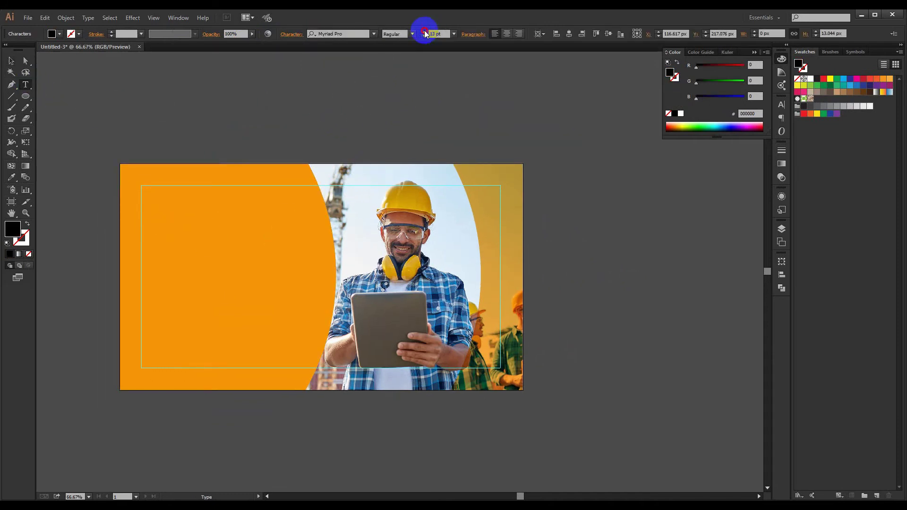
pyautogui.click(425, 33)
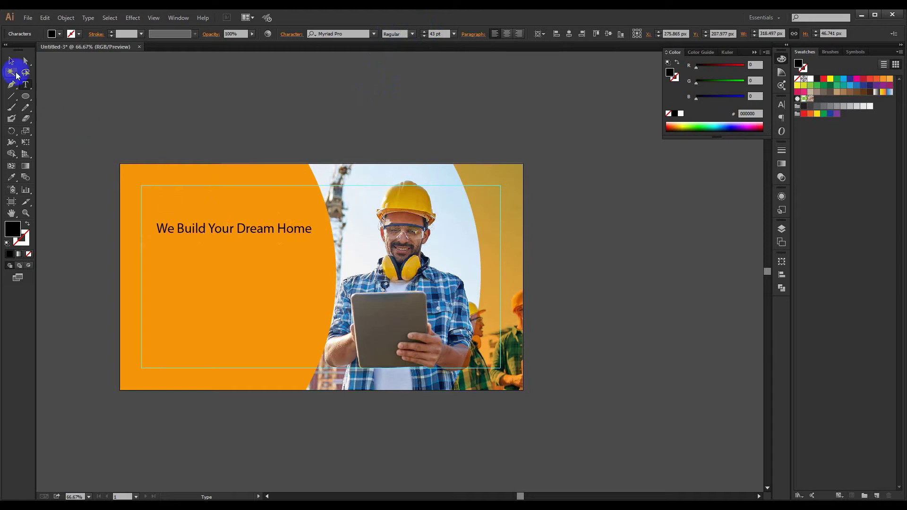
pyautogui.press('Escape')
# - Set the headline in all caps and break it into three lines: WE BUILD, YOUR DREAM and HOME
pyautogui.click(781, 105)
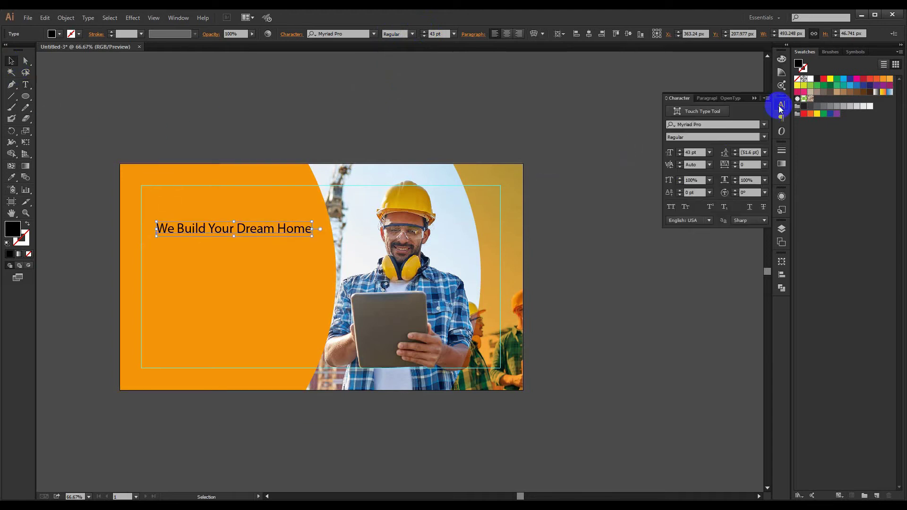
pyautogui.click(671, 208)
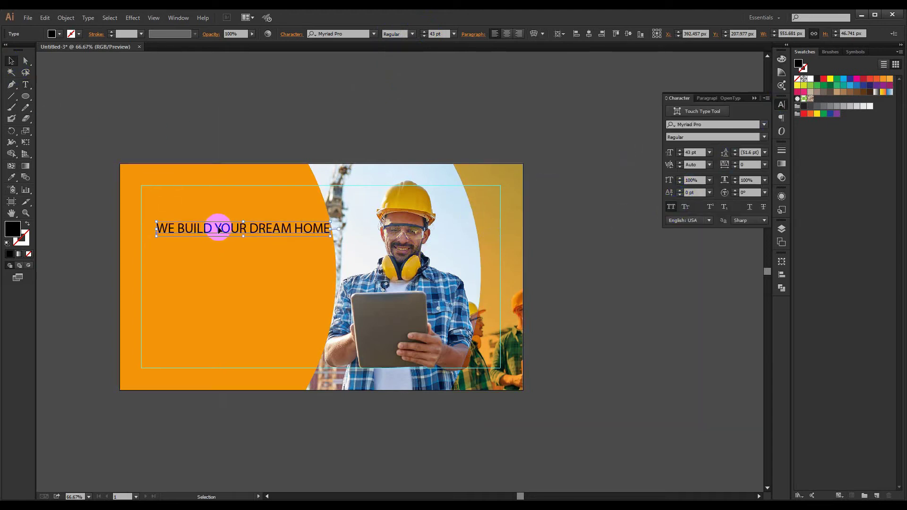
pyautogui.doubleClick(219, 230)
pyautogui.tripleClick(220, 229)
pyautogui.click(221, 229)
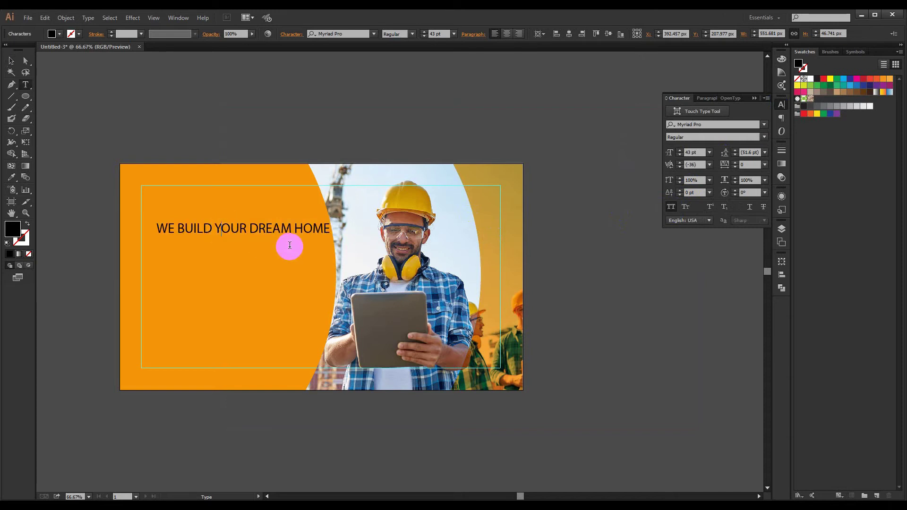
pyautogui.press('Return')
pyautogui.press('Return')
# - Set the font size of the word HOME to 97 pt
pyautogui.moveTo(160, 262); pyautogui.dragTo(247, 261)
pyautogui.click(433, 32)
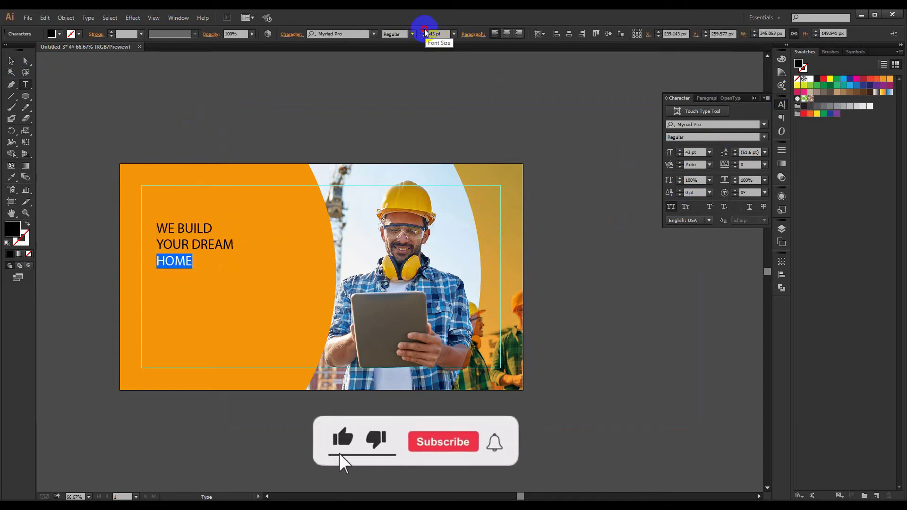
pyautogui.click(425, 33)
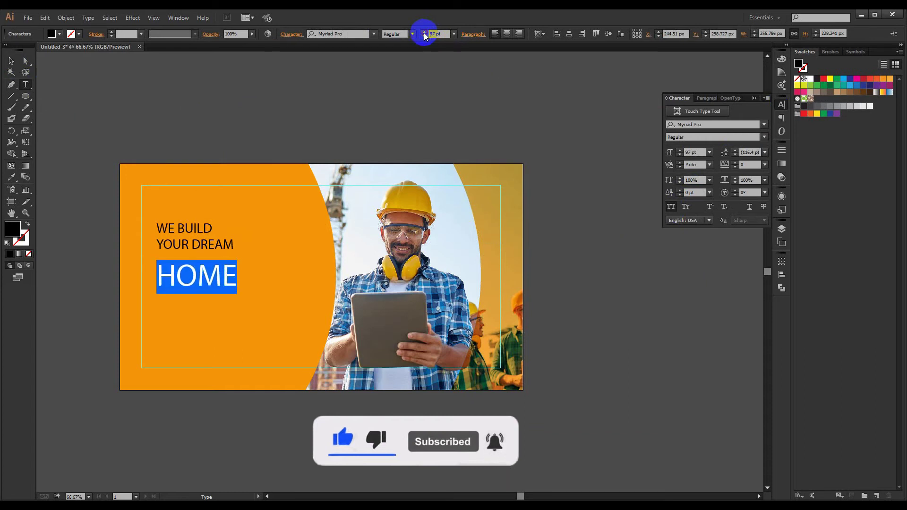
pyautogui.click(11, 61)
# - Set the leading of HOME to 86 pt and scale the headline to about 389 px wide against the left guide
pyautogui.doubleClick(168, 275)
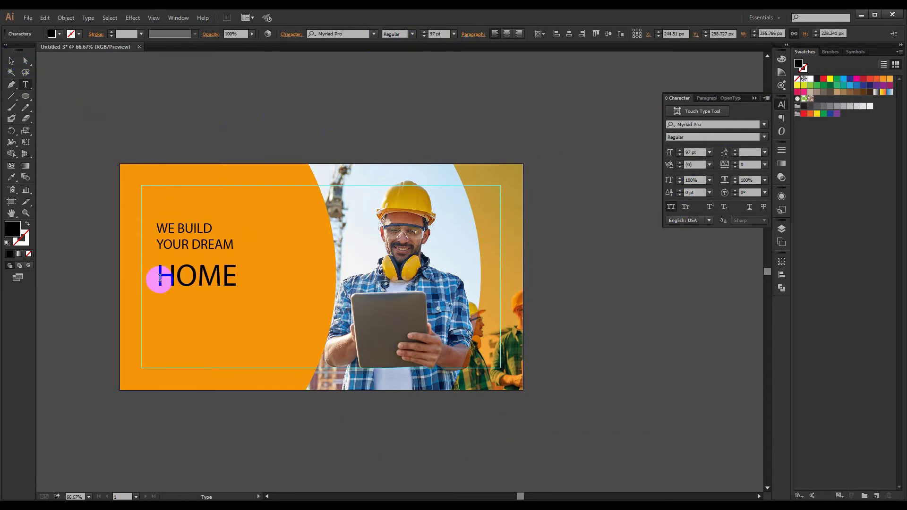
pyautogui.doubleClick(160, 278)
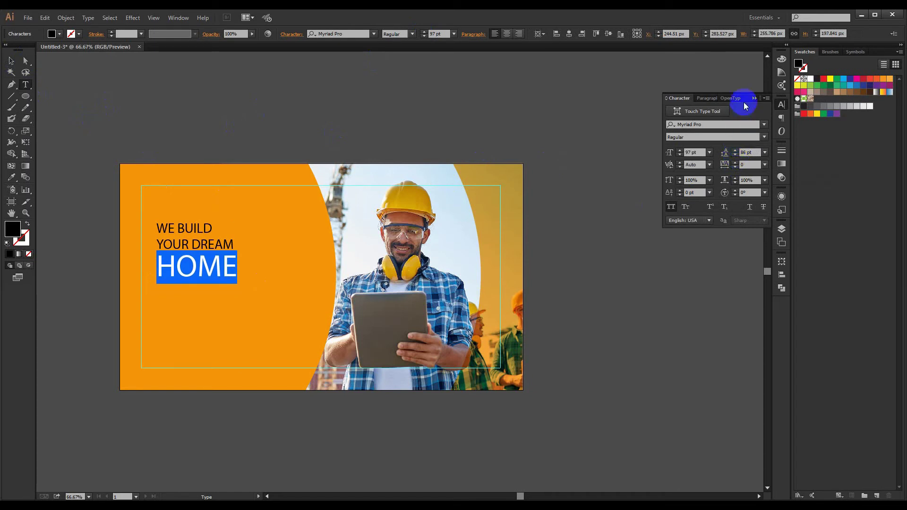
pyautogui.click(328, 138)
pyautogui.click(11, 61)
pyautogui.moveTo(218, 242); pyautogui.dragTo(268, 260)
# - Change the headline font to Poppins Bold
pyautogui.click(353, 29)
pyautogui.write('poppins')
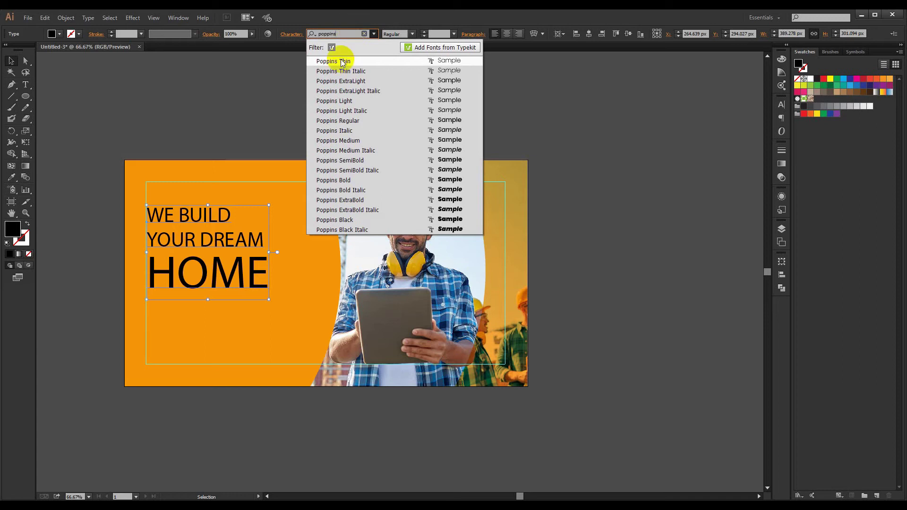
pyautogui.click(344, 180)
pyautogui.click(280, 138)
pyautogui.moveTo(253, 203); pyautogui.dragTo(265, 202)
pyautogui.moveTo(260, 242); pyautogui.dragTo(260, 251)
# - Try a different leading on the whole headline and undo the changes
pyautogui.click(239, 243)
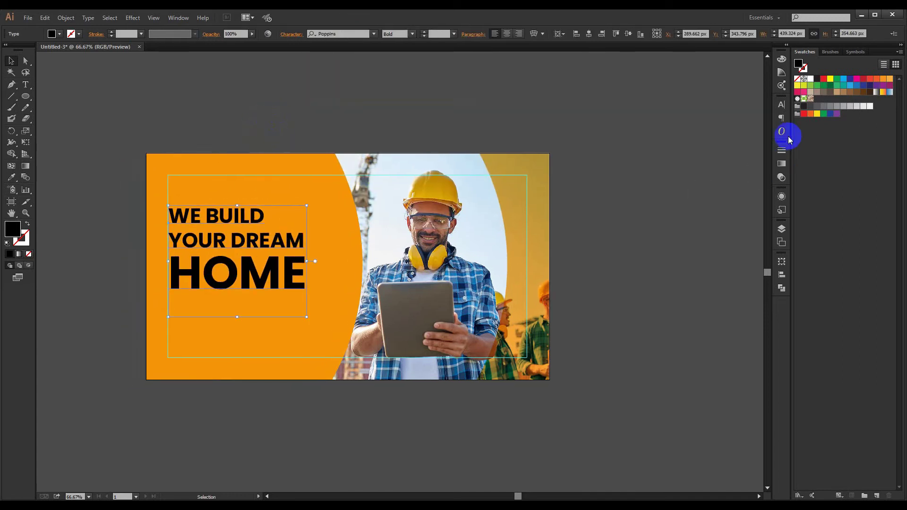
pyautogui.click(782, 124)
pyautogui.scroll(10, 752, 152)
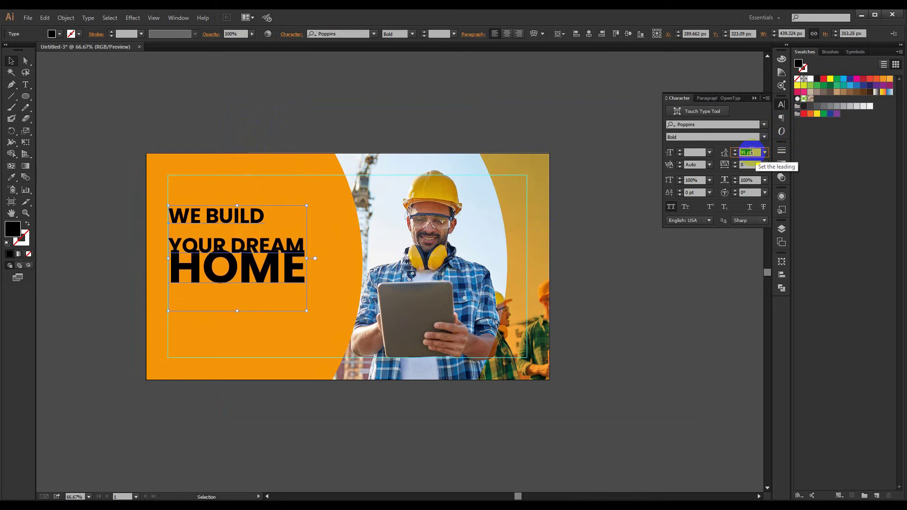
pyautogui.scroll(-9, 752, 152)
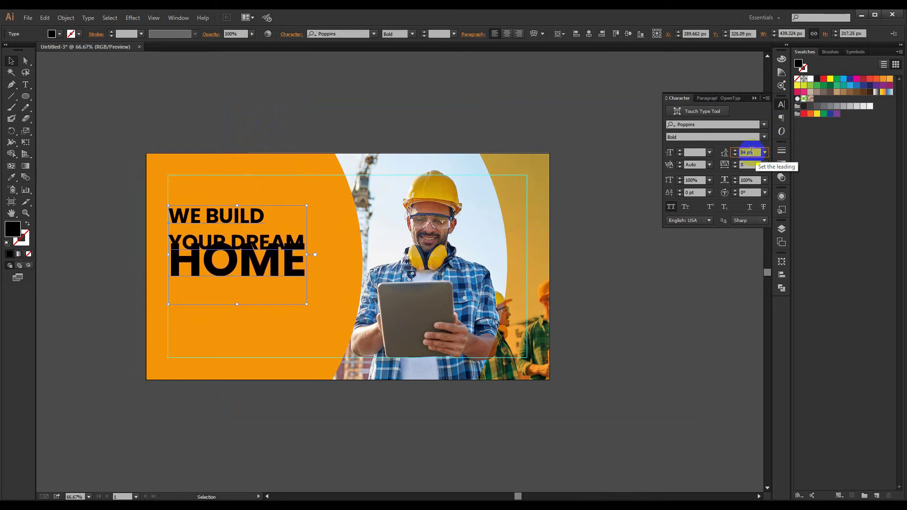
pyautogui.hotkey('ctrl', 'z')
pyautogui.click(624, 112)
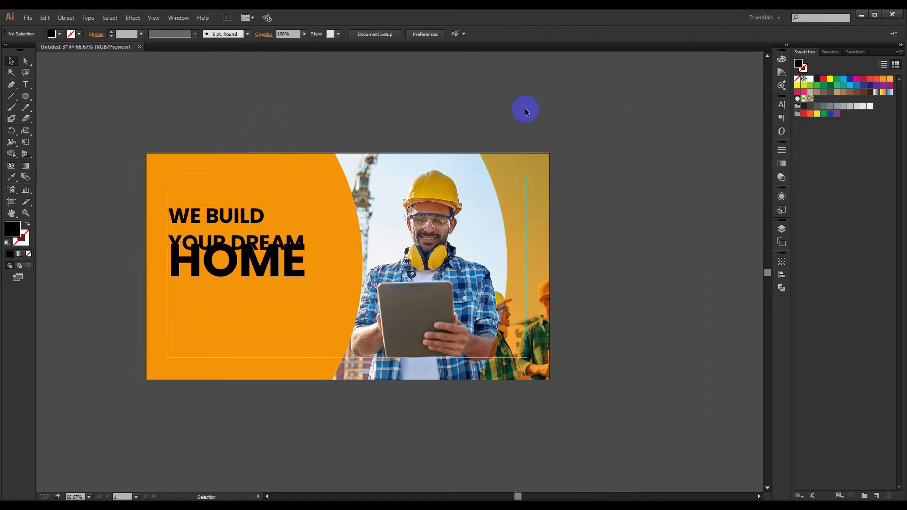
pyautogui.hotkey('ctrl', 'z')
pyautogui.click(372, 125)
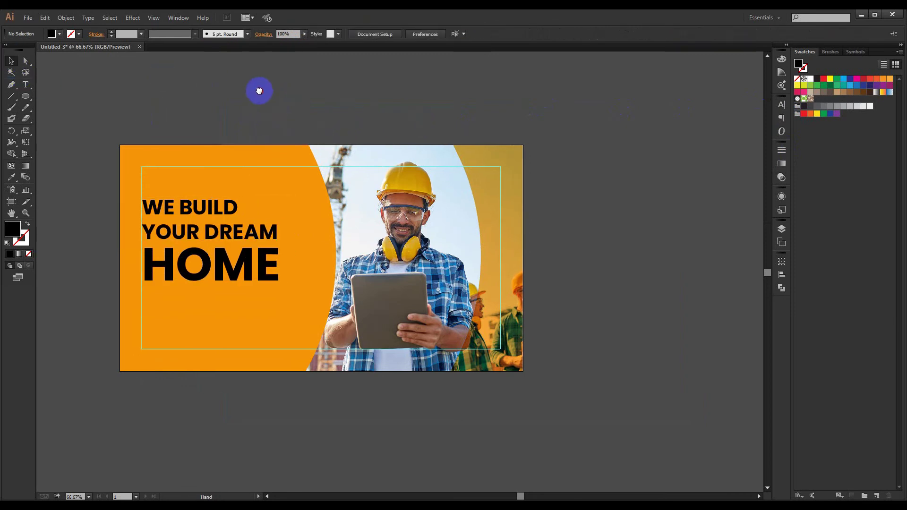
# - Set HOME and the two headline lines above it to Poppins ExtraBold
pyautogui.click(26, 85)
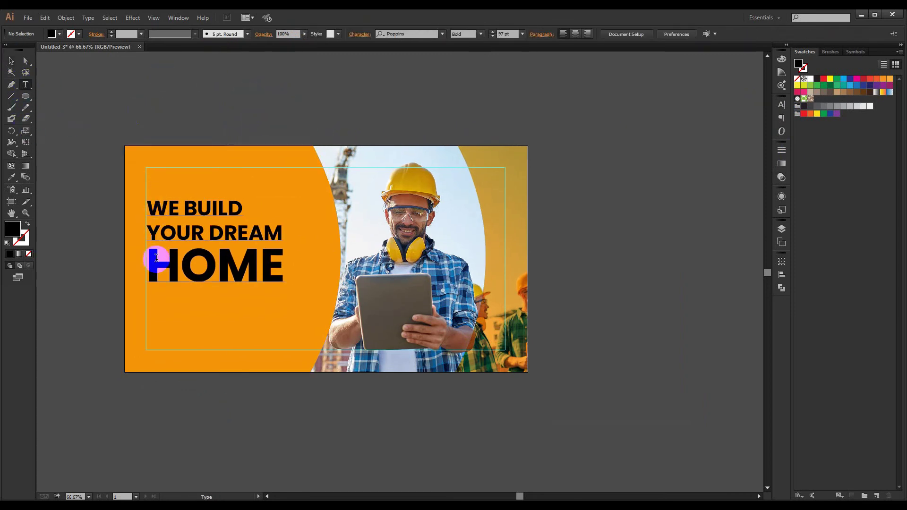
pyautogui.moveTo(156, 258); pyautogui.dragTo(297, 264)
pyautogui.click(414, 32)
pyautogui.click(405, 190)
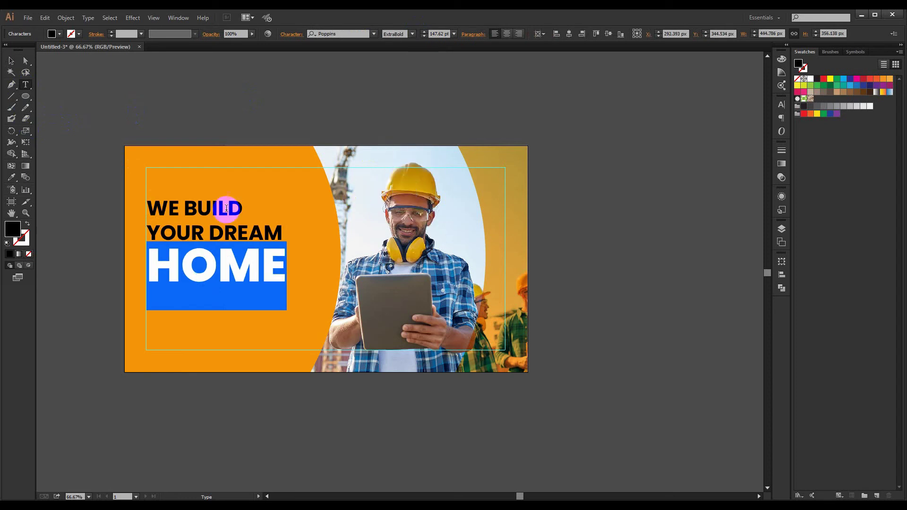
pyautogui.moveTo(149, 207); pyautogui.dragTo(270, 233)
pyautogui.click(413, 33)
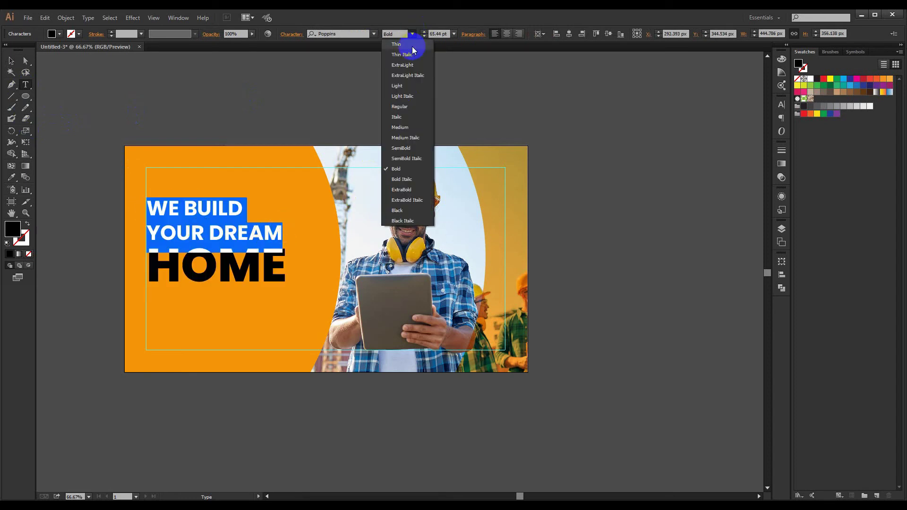
pyautogui.click(404, 190)
pyautogui.click(12, 62)
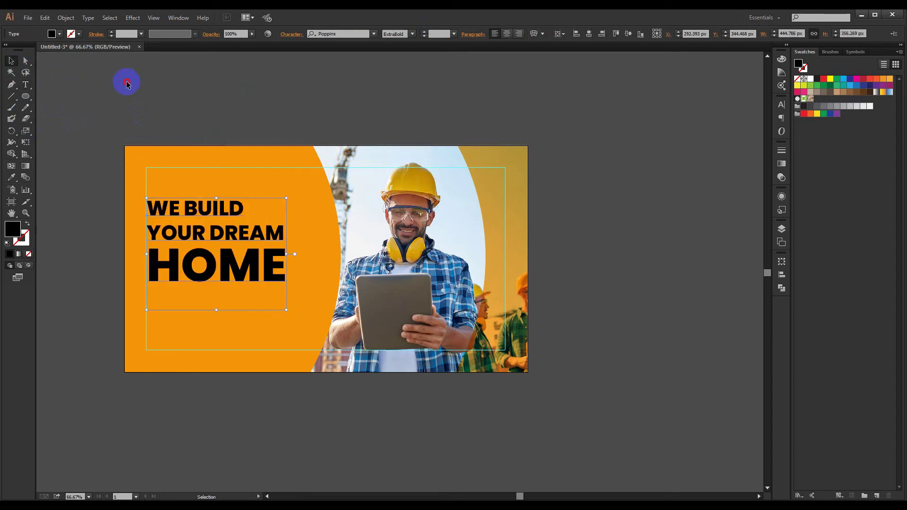
pyautogui.click(127, 83)
pyautogui.moveTo(251, 86); pyautogui.dragTo(236, 73)
pyautogui.click(229, 248)
pyautogui.click(78, 183)
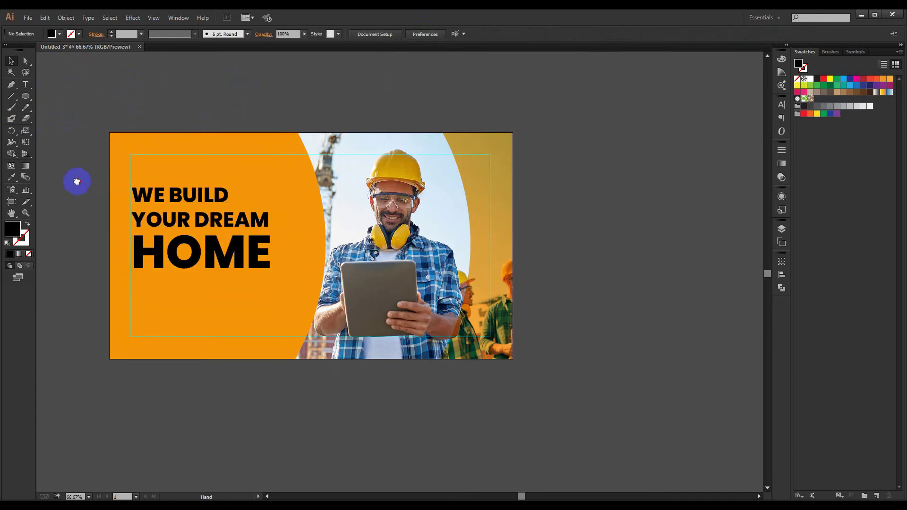
# - Try a different swatch colour on the headline lines WE BUILD YOUR DREAM and undo it
pyautogui.moveTo(76, 182); pyautogui.dragTo(84, 181)
pyautogui.doubleClick(168, 191)
pyautogui.moveTo(142, 192); pyautogui.dragTo(282, 219)
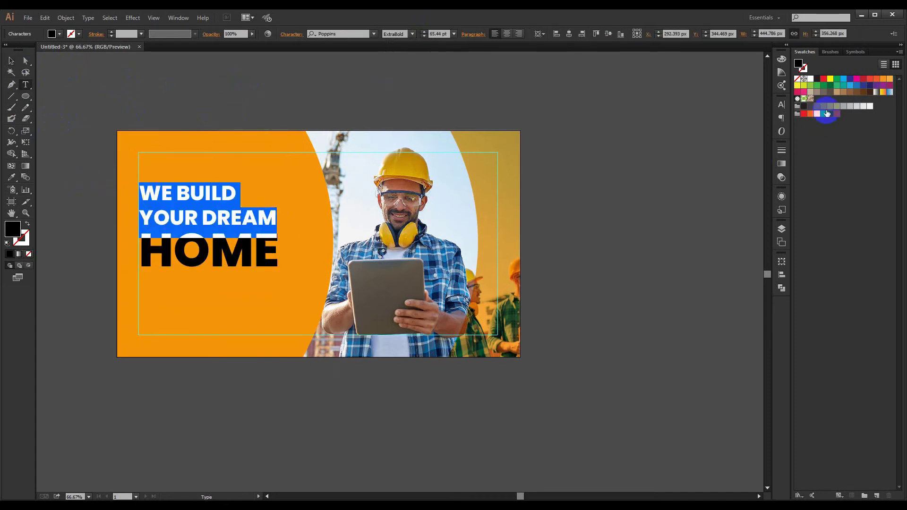
pyautogui.click(826, 113)
pyautogui.click(12, 60)
pyautogui.click(206, 77)
pyautogui.hotkey('ctrl', '-')
pyautogui.scroll(1, 209, 78)
pyautogui.moveTo(291, 96); pyautogui.dragTo(186, 82)
pyautogui.hotkey('ctrl', 'z')
pyautogui.click(244, 91)
pyautogui.scroll(-1, 242, 116)
pyautogui.scroll(1, 205, 122)
# - Fill the whole headline with a dark grey swatch and move it up slightly along the left guide
pyautogui.click(253, 245)
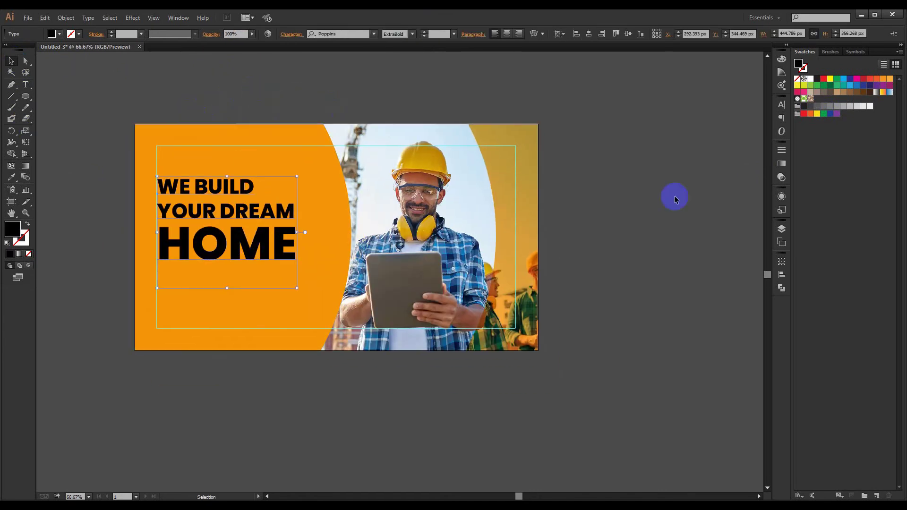
pyautogui.click(808, 110)
pyautogui.click(605, 105)
pyautogui.hotkey('ctrl', '+')
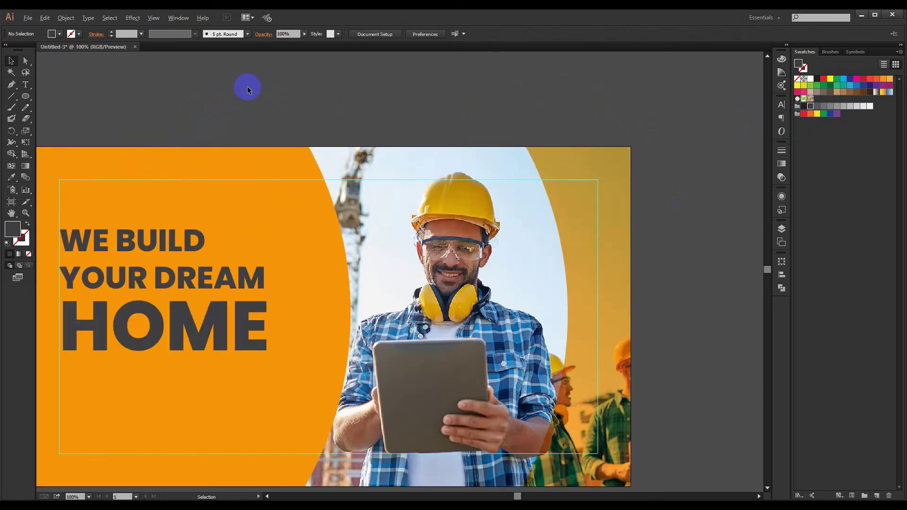
pyautogui.hotkey('ctrl', '-')
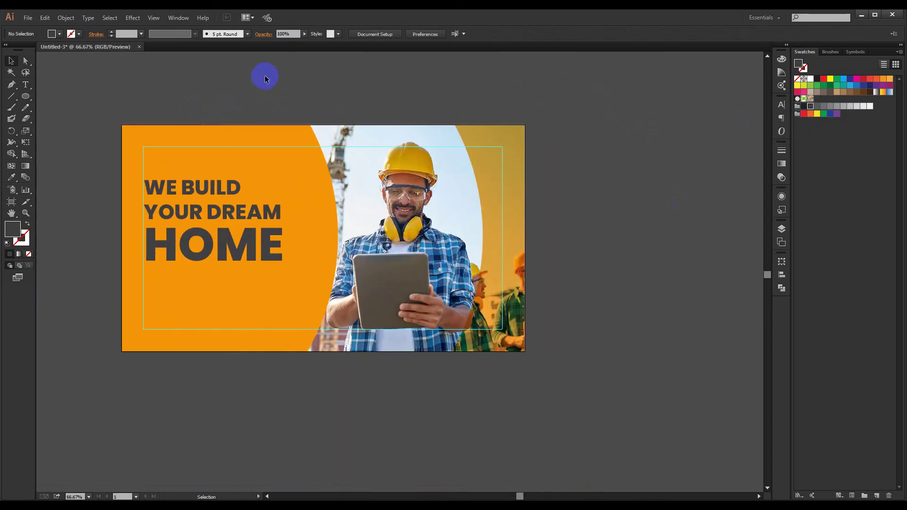
pyautogui.moveTo(197, 190); pyautogui.dragTo(198, 186)
pyautogui.click(182, 91)
pyautogui.moveTo(222, 91); pyautogui.dragTo(254, 100)
# - Fill the word HOME with white
pyautogui.click(25, 86)
pyautogui.moveTo(149, 245); pyautogui.dragTo(286, 245)
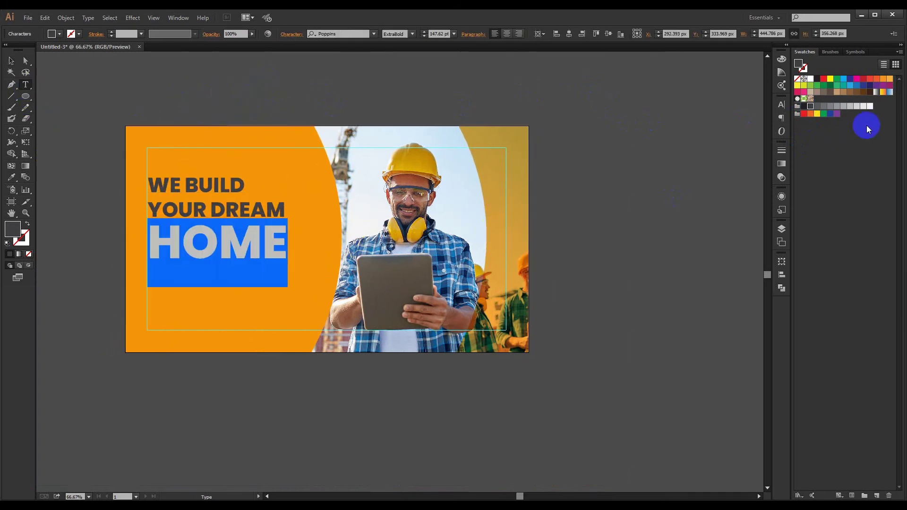
pyautogui.click(812, 79)
pyautogui.click(11, 61)
pyautogui.click(268, 83)
pyautogui.moveTo(267, 93); pyautogui.dragTo(258, 100)
pyautogui.scroll(-1, 258, 100)
pyautogui.moveTo(347, 99); pyautogui.dragTo(371, 110)
pyautogui.scroll(2, 230, 254)
pyautogui.moveTo(267, 213)
pyautogui.mouseDown()
pyautogui.moveTo(251, 265)
pyautogui.moveTo(244, 232)
pyautogui.moveTo(268, 217)
pyautogui.mouseUp()
pyautogui.scroll(-1, 247, 251)
pyautogui.scroll(2, 244, 231)
pyautogui.scroll(-1, 268, 217)
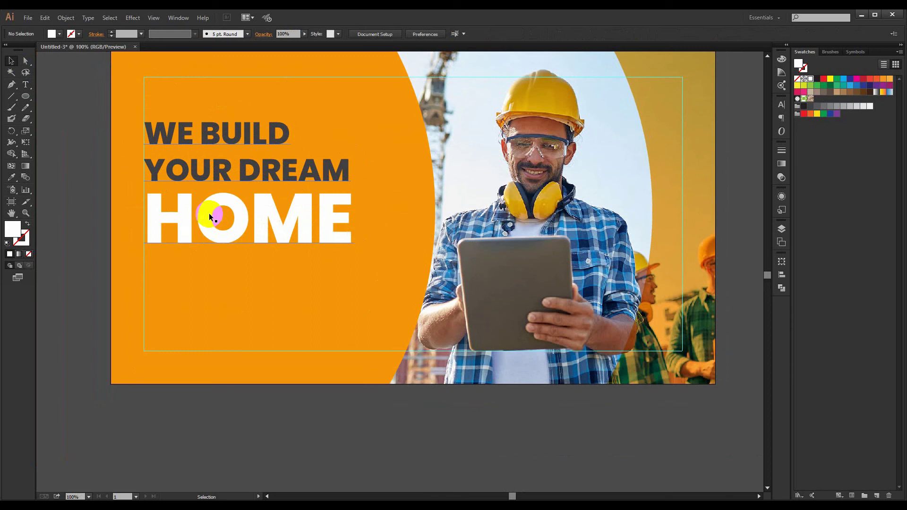
# - Draw a white rectangle of about 293 × 63 px below HOME, starting at the left guide
pyautogui.moveTo(25, 96); pyautogui.dragTo(52, 95)
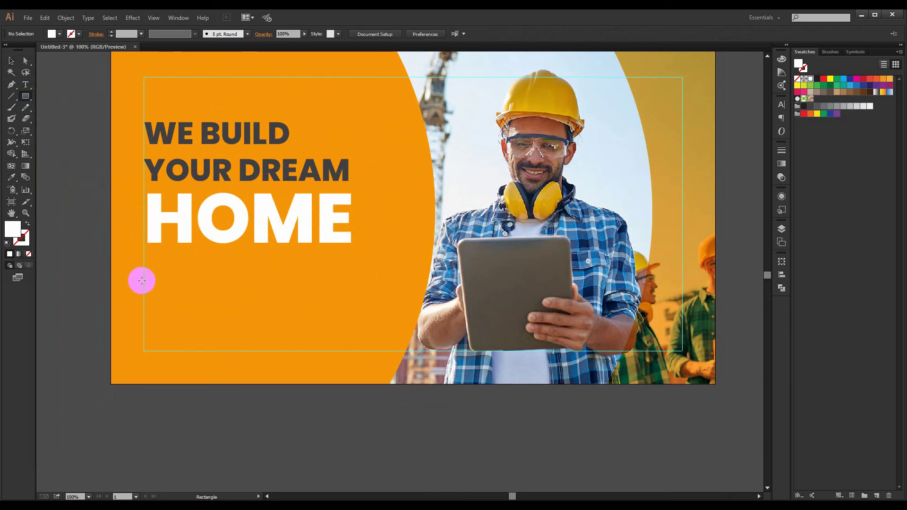
pyautogui.moveTo(143, 280); pyautogui.dragTo(282, 310)
pyautogui.click(11, 60)
pyautogui.click(79, 97)
pyautogui.moveTo(89, 120); pyautogui.dragTo(120, 176)
pyautogui.scroll(-1, 120, 176)
pyautogui.moveTo(107, 219); pyautogui.dragTo(122, 188)
pyautogui.scroll(1, 130, 188)
# - Add the text SUBSCRIBE NOW over the white rectangle
pyautogui.click(34, 84)
pyautogui.click(246, 330)
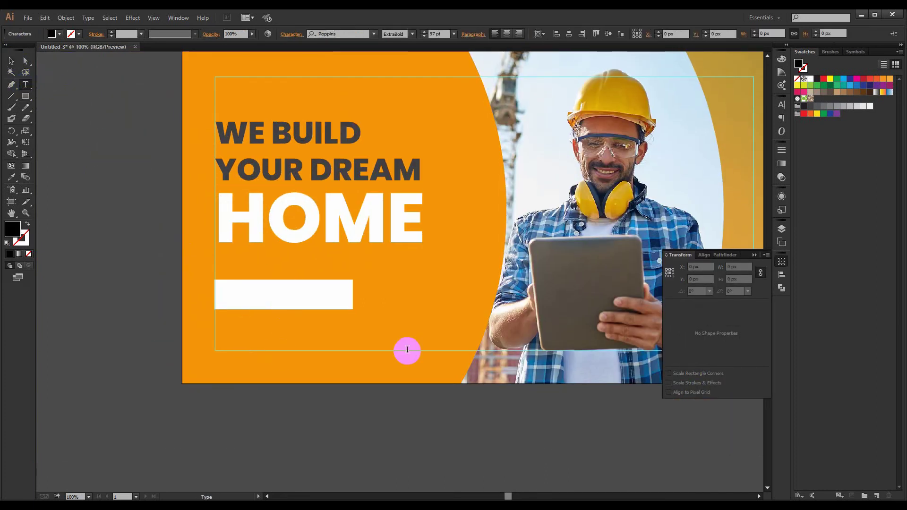
pyautogui.write('SU')
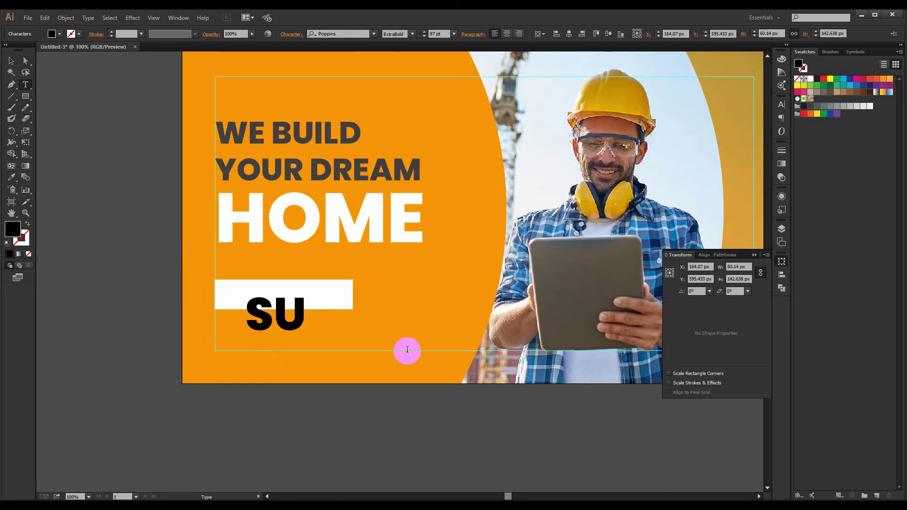
pyautogui.write('BSCRIBE')
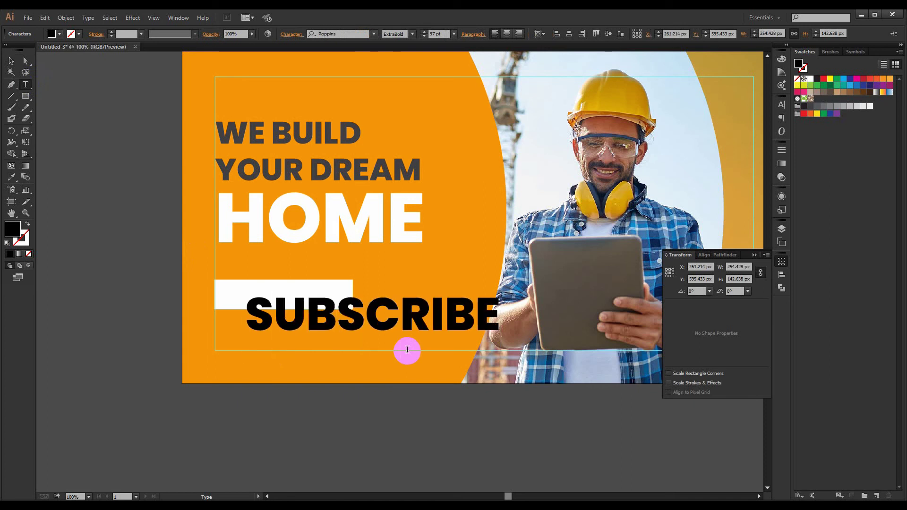
pyautogui.write(' NOW')
pyautogui.press('Escape')
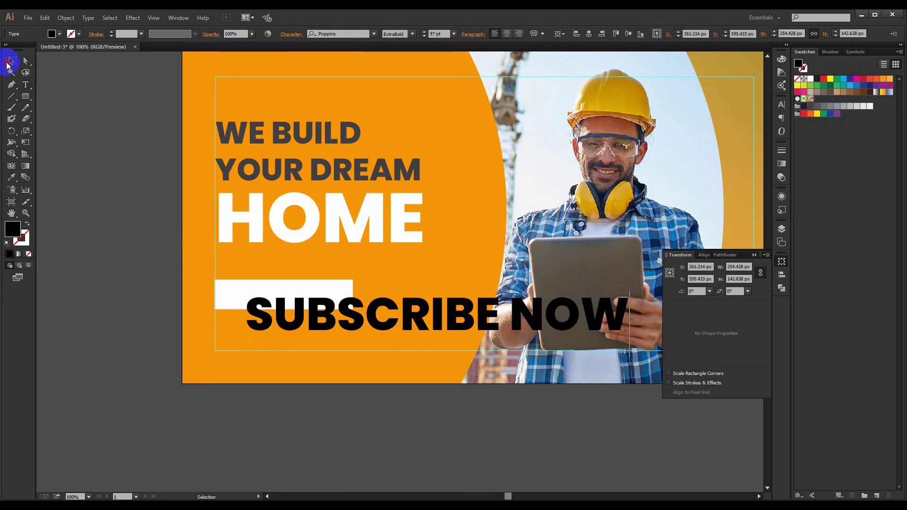
# - Scale the SUBSCRIBE NOW text down to fit inside the white rectangle and position it there
pyautogui.moveTo(631, 326); pyautogui.dragTo(325, 325)
pyautogui.moveTo(314, 324); pyautogui.dragTo(335, 297)
pyautogui.moveTo(243, 297); pyautogui.dragTo(230, 297)
pyautogui.moveTo(330, 298); pyautogui.dragTo(348, 296)
pyautogui.click(121, 256)
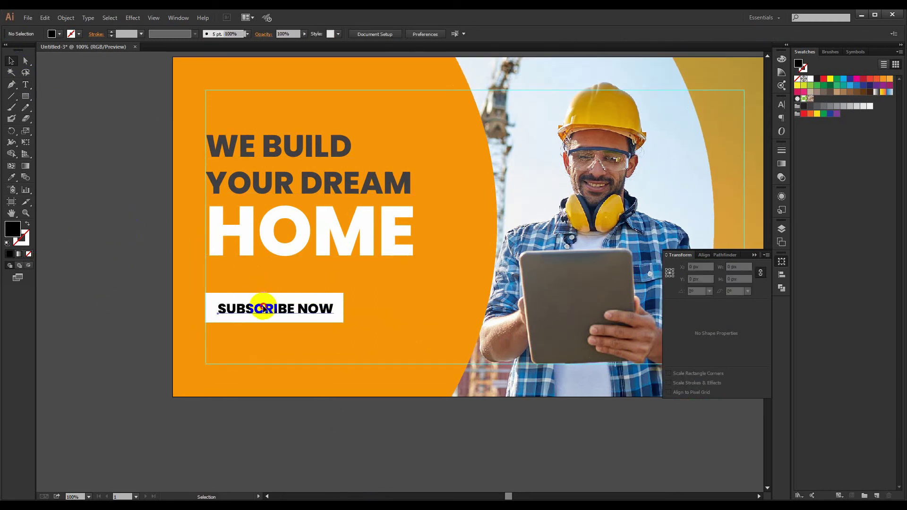
# - Fill the SUBSCRIBE NOW text with the red swatch
pyautogui.click(264, 308)
pyautogui.click(824, 79)
pyautogui.click(122, 197)
pyautogui.hotkey('ctrl', '-')
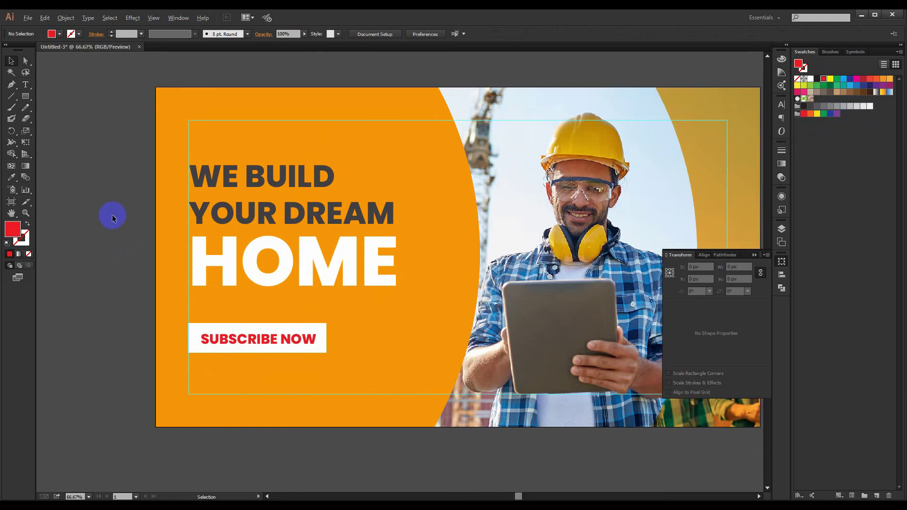
pyautogui.moveTo(99, 261); pyautogui.dragTo(119, 241)
pyautogui.scroll(1, 123, 246)
# - Set SUBSCRIBE NOW to the Poppins Black style and scale it to about 31 pt inside the rectangle
pyautogui.moveTo(266, 338); pyautogui.dragTo(279, 300)
pyautogui.scroll(2, 239, 308)
pyautogui.moveTo(282, 257); pyautogui.dragTo(309, 253)
pyautogui.click(414, 34)
pyautogui.click(402, 203)
pyautogui.moveTo(413, 265); pyautogui.dragTo(421, 260)
pyautogui.scroll(-2, 372, 261)
pyautogui.click(155, 193)
pyautogui.moveTo(155, 193); pyautogui.dragTo(117, 240)
pyautogui.scroll(-2, 152, 251)
pyautogui.moveTo(152, 174); pyautogui.dragTo(136, 190)
pyautogui.scroll(1, 115, 266)
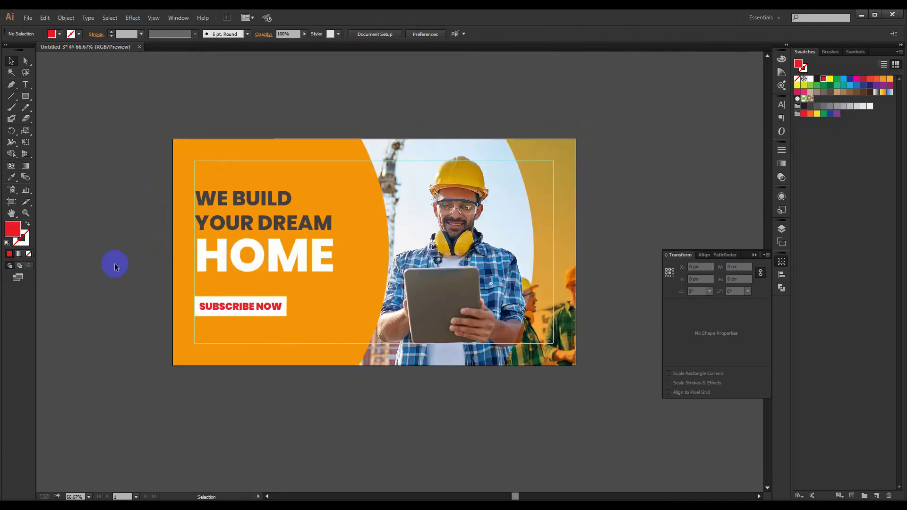
# - Move the SUBSCRIBE NOW text and its white rectangle together slightly up, closer to HOME
pyautogui.scroll(2, 166, 256)
pyautogui.click(371, 298)
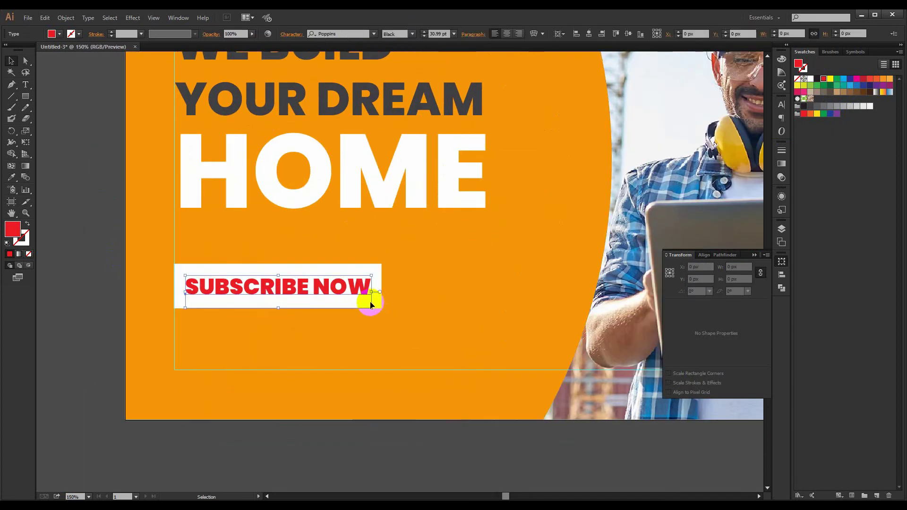
pyautogui.keyDown('shift'); pyautogui.click(382, 281); pyautogui.keyUp('shift')
pyautogui.moveTo(290, 289); pyautogui.dragTo(289, 277)
pyautogui.click(67, 200)
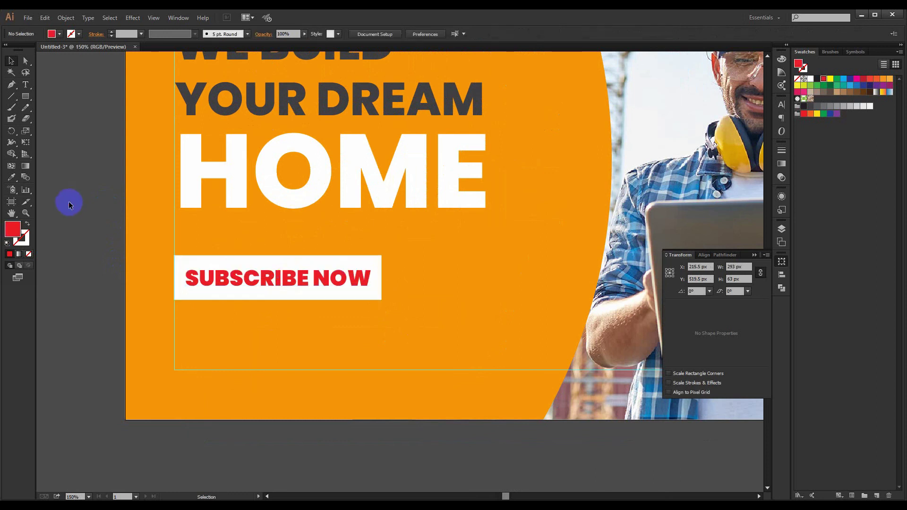
# - Fully round the corners of the white rectangle behind SUBSCRIBE NOW into a pill shape
pyautogui.click(25, 60)
pyautogui.click(367, 262)
pyautogui.moveTo(377, 261); pyautogui.dragTo(340, 272)
pyautogui.click(15, 62)
pyautogui.click(74, 108)
pyautogui.scroll(-2, 116, 191)
pyautogui.moveTo(108, 125); pyautogui.dragTo(102, 184)
pyautogui.keyDown('alt'); pyautogui.scroll(-2, 549, 220); pyautogui.keyUp('alt')
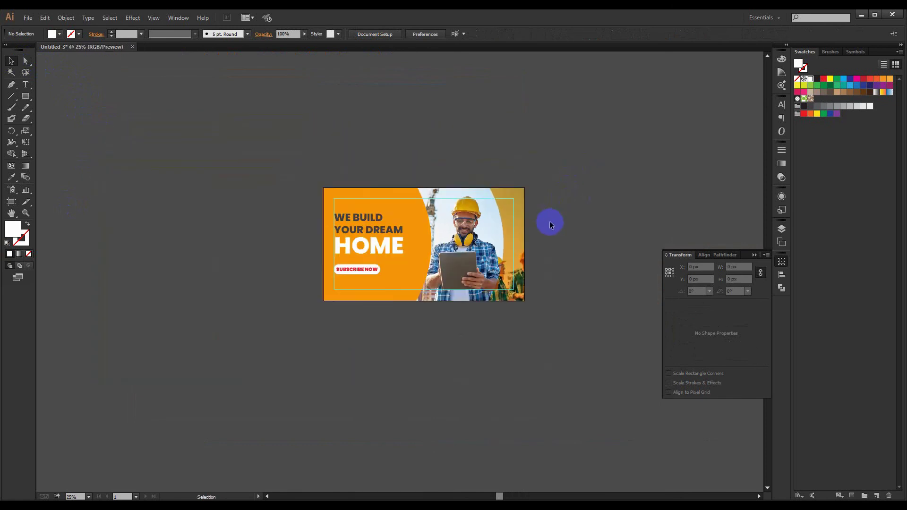
# - Collapse the open Transform settings and hide the guides to view the clean banner
pyautogui.keyDown('alt'); pyautogui.scroll(2, 549, 221); pyautogui.keyUp('alt')
pyautogui.moveTo(570, 198)
pyautogui.mouseDown()
pyautogui.moveTo(569, 189)
pyautogui.moveTo(558, 215)
pyautogui.moveTo(559, 202)
pyautogui.moveTo(535, 199)
pyautogui.moveTo(561, 200)
pyautogui.mouseUp()
pyautogui.click(754, 255)
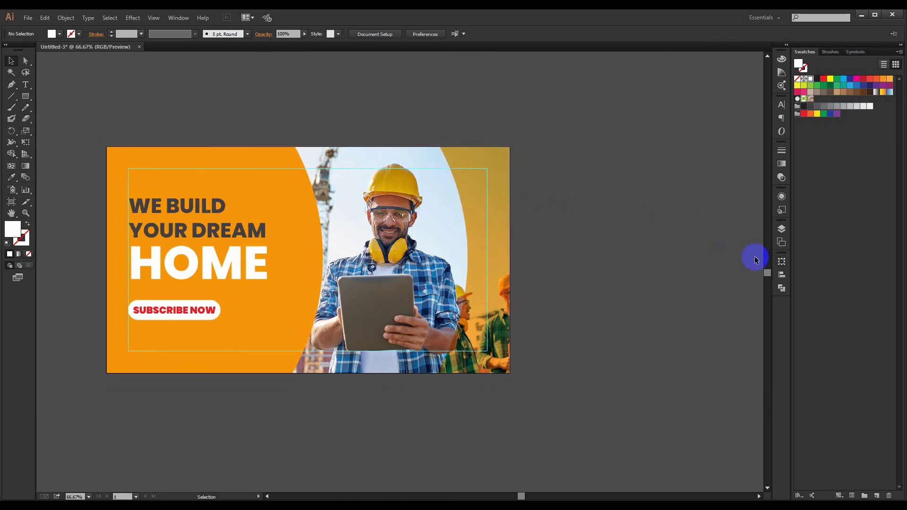
pyautogui.keyDown('alt'); pyautogui.scroll(-2, 527, 196); pyautogui.keyUp('alt')
pyautogui.keyDown('alt'); pyautogui.scroll(1, 510, 219); pyautogui.keyUp('alt')
pyautogui.rightClick(514, 203)
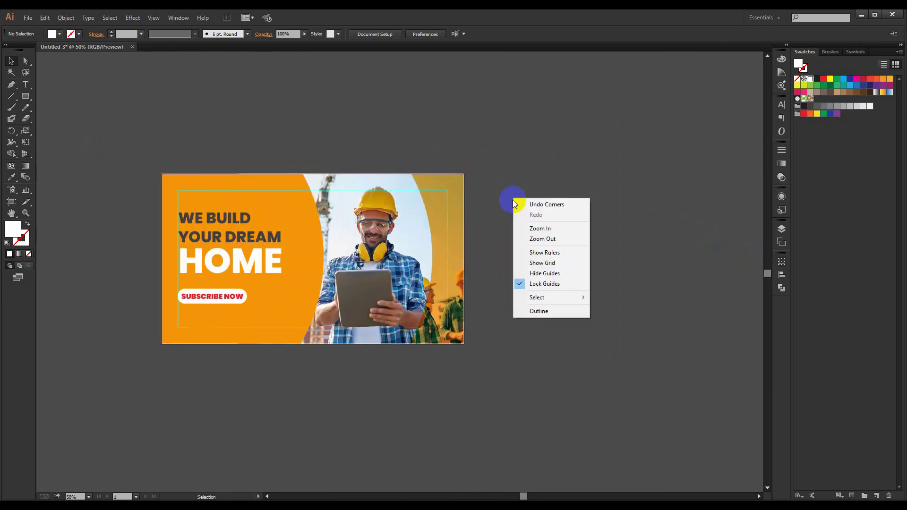
pyautogui.click(542, 274)
pyautogui.keyDown('alt'); pyautogui.scroll(1, 504, 217); pyautogui.keyUp('alt')
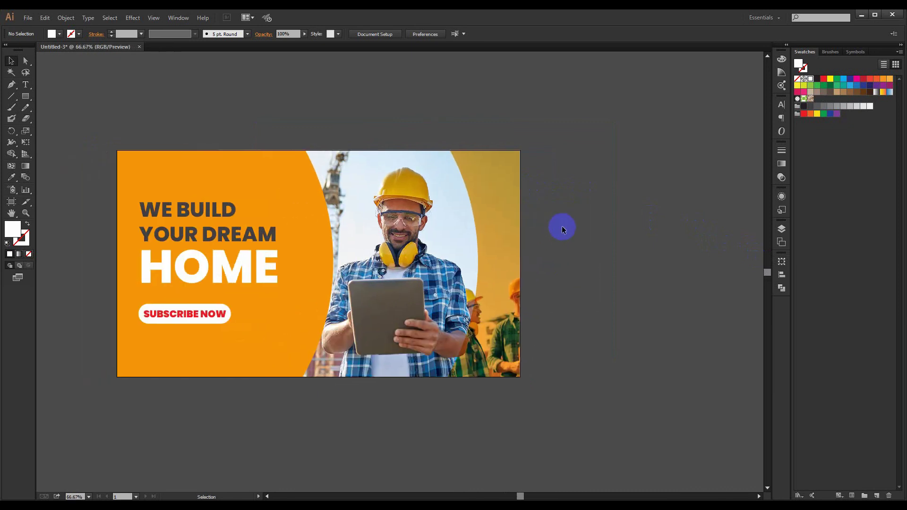
pyautogui.keyDown('alt'); pyautogui.scroll(2, 157, 320); pyautogui.keyUp('alt')
pyautogui.keyDown('alt'); pyautogui.scroll(-2, 157, 320); pyautogui.keyUp('alt')
# - Show the guides again and scale the SUBSCRIBE NOW text down to about 29 pt inside the pill
pyautogui.rightClick(97, 230)
pyautogui.click(102, 300)
pyautogui.keyDown('alt'); pyautogui.scroll(3, 199, 310); pyautogui.keyUp('alt')
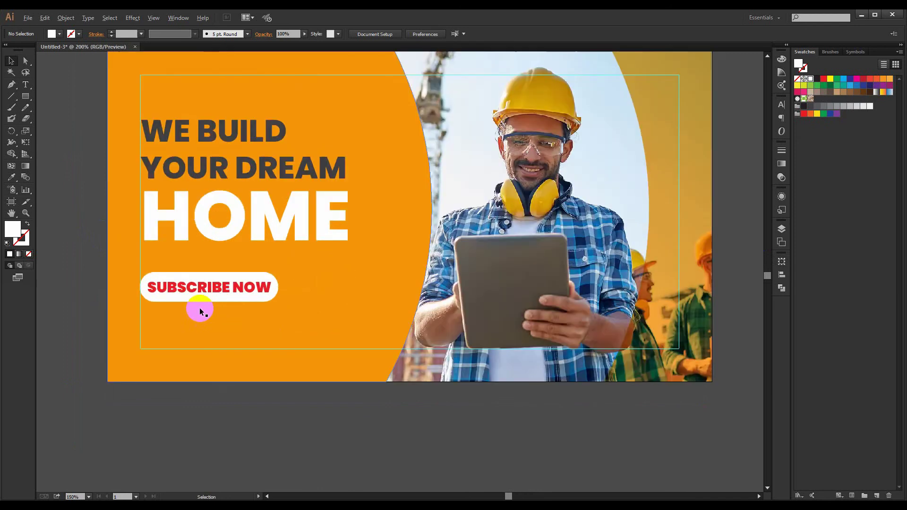
pyautogui.click(259, 263)
pyautogui.moveTo(391, 270); pyautogui.dragTo(384, 276)
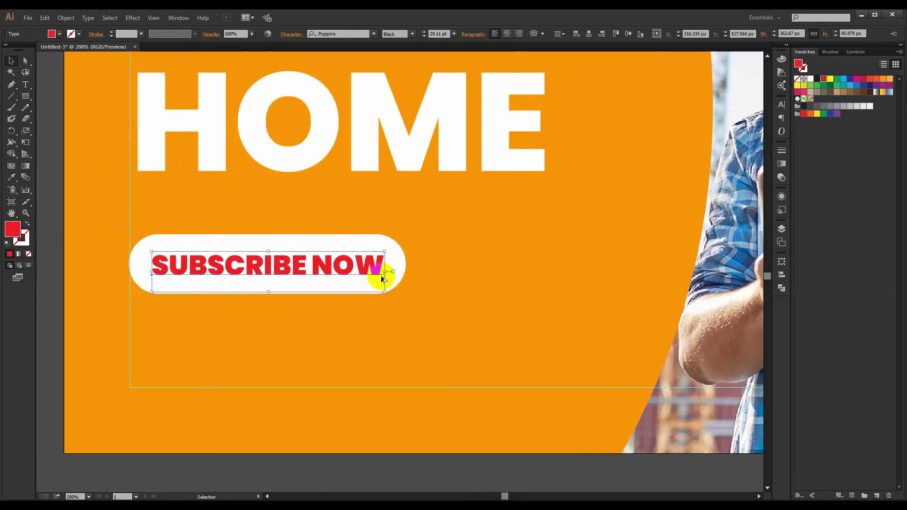
pyautogui.keyDown('alt'); pyautogui.scroll(-2, 382, 275); pyautogui.keyUp('alt')
pyautogui.click(342, 406)
pyautogui.moveTo(401, 403); pyautogui.dragTo(333, 395)
# - Hide the guides and check the complete banner
pyautogui.keyDown('alt'); pyautogui.scroll(-1, 327, 394); pyautogui.keyUp('alt')
pyautogui.moveTo(702, 251); pyautogui.dragTo(601, 242)
pyautogui.keyDown('alt'); pyautogui.scroll(1, 584, 255); pyautogui.keyUp('alt')
pyautogui.keyDown('alt'); pyautogui.scroll(-1, 652, 247); pyautogui.keyUp('alt')
pyautogui.rightClick(587, 236)
pyautogui.click(617, 312)
pyautogui.keyDown('alt'); pyautogui.scroll(1, 601, 242); pyautogui.keyUp('alt')
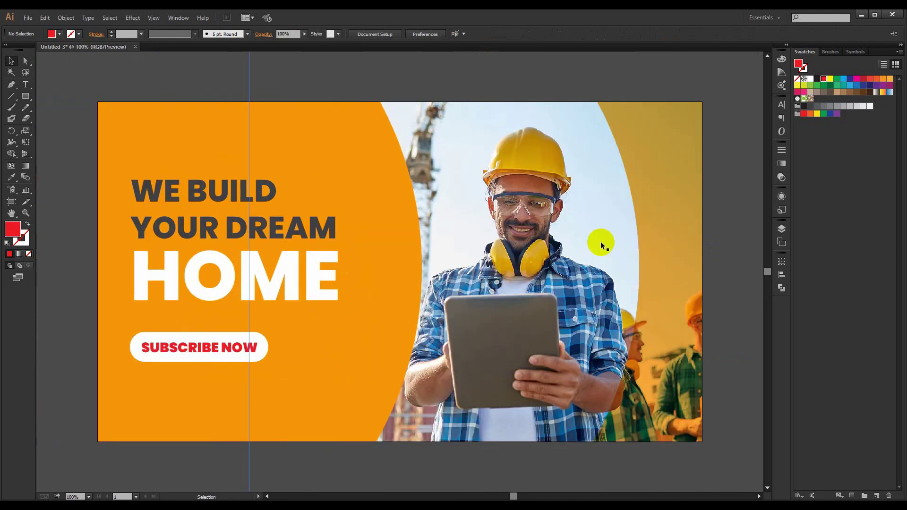
pyautogui.keyDown('alt'); pyautogui.scroll(-2, 74, 199); pyautogui.keyUp('alt')
pyautogui.keyDown('alt'); pyautogui.scroll(2, 74, 199); pyautogui.keyUp('alt')
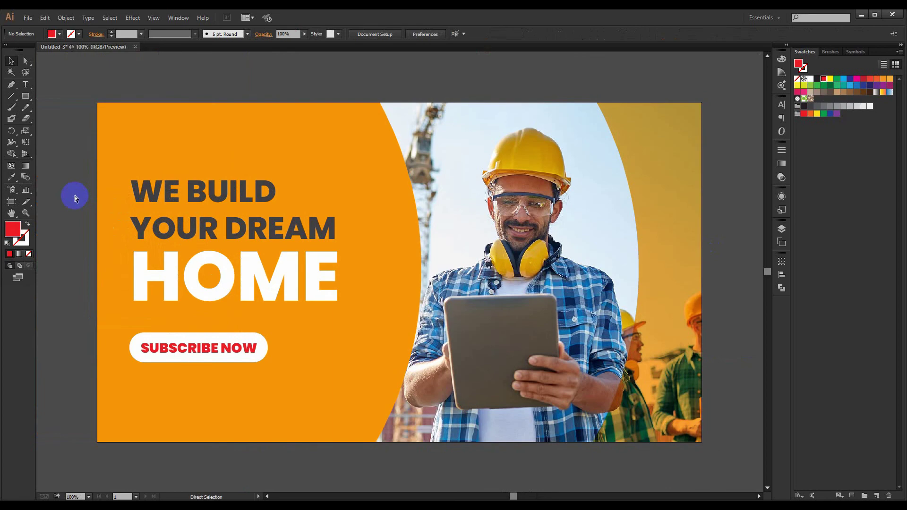